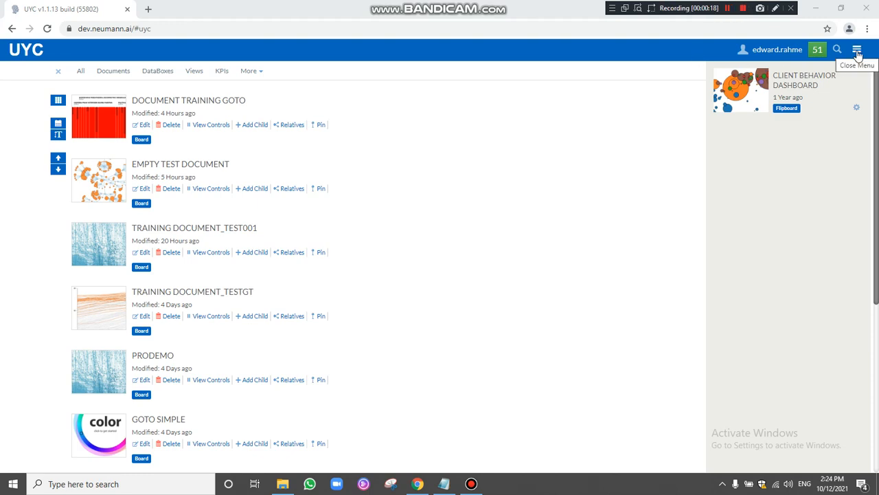
# Open UYC's main menu to reach Build Data Flow, Connect, Design, Automate and Settings.
pyautogui.click(856, 50)
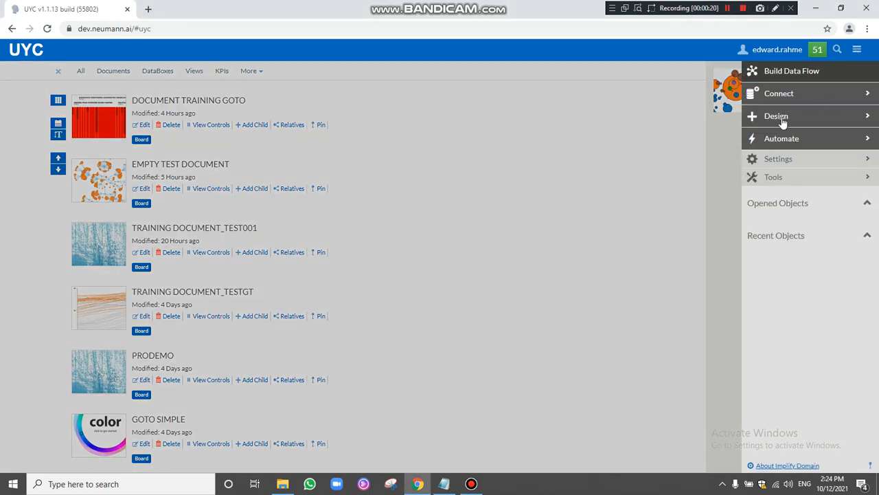
# Create new Document 5 with a Data Grid control bound to the Db SKN Trx data box.
pyautogui.click(777, 118)
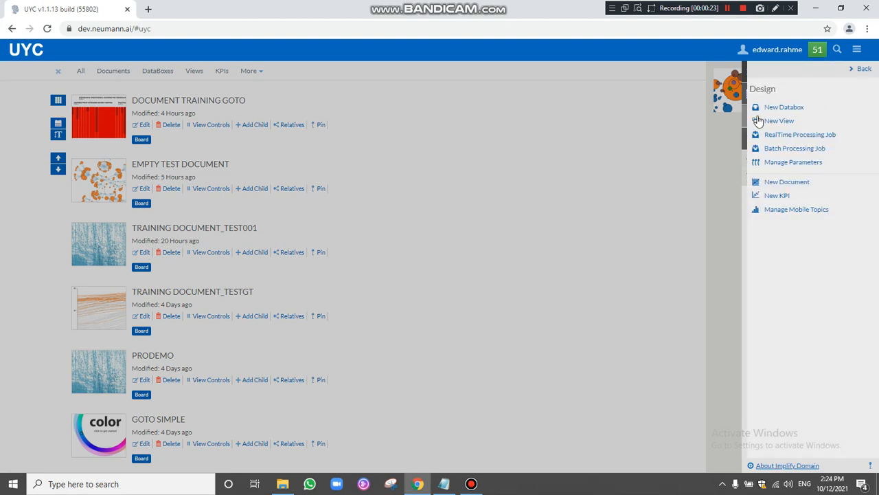
pyautogui.click(777, 180)
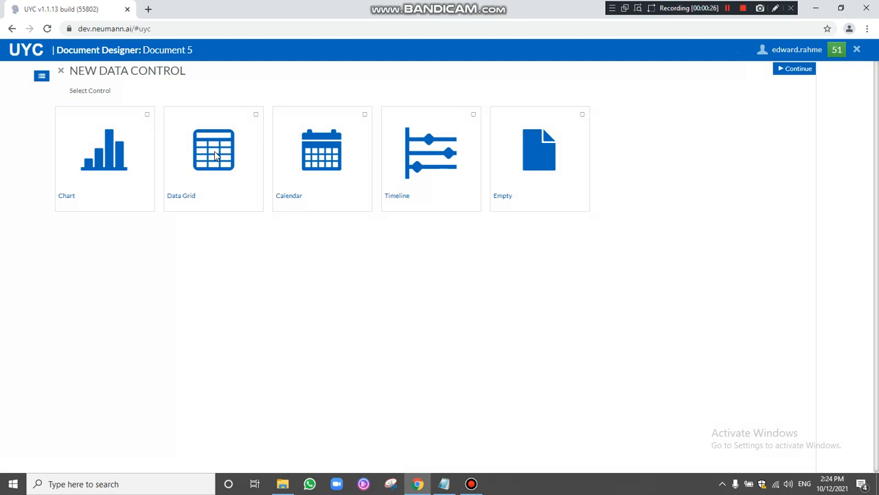
pyautogui.click(215, 155)
pyautogui.click(799, 71)
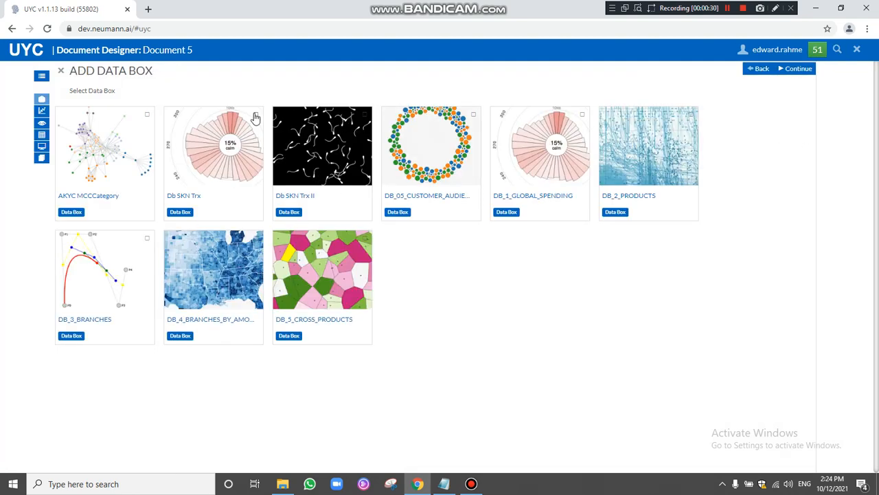
pyautogui.click(254, 117)
pyautogui.click(795, 71)
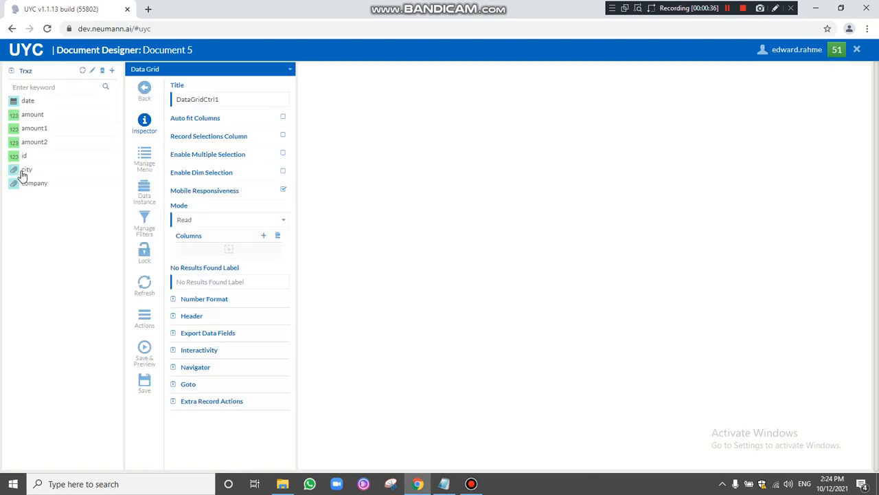
# Add city, amount, amount1, amount2 and date as grid columns and begin saving the document.
pyautogui.moveTo(21, 175); pyautogui.dragTo(228, 249)
pyautogui.moveTo(41, 120); pyautogui.dragTo(180, 249)
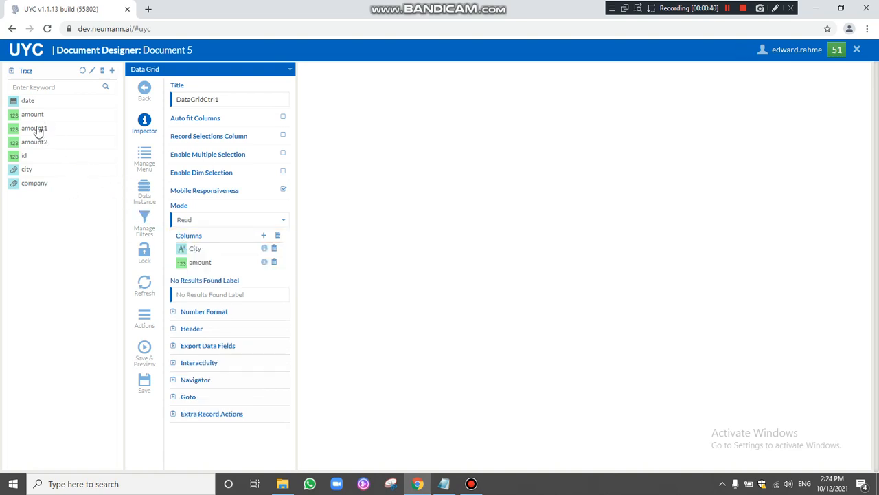
pyautogui.moveTo(35, 130); pyautogui.dragTo(107, 227)
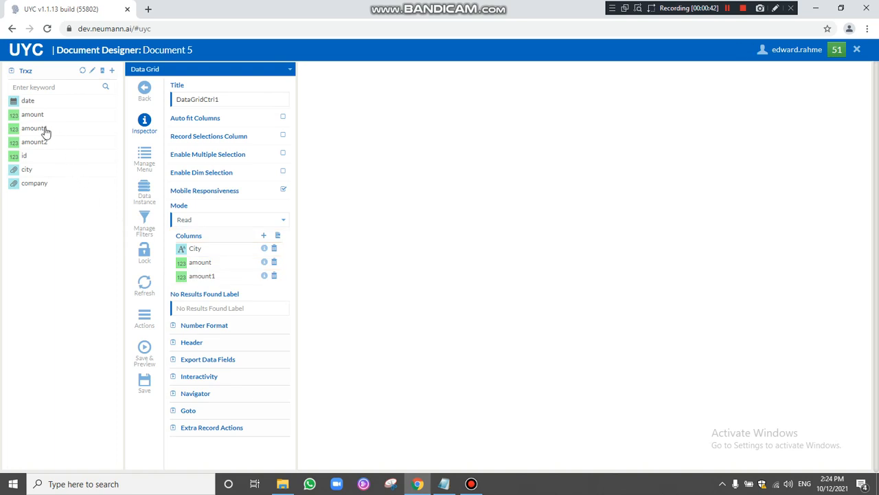
pyautogui.moveTo(37, 141); pyautogui.dragTo(189, 283)
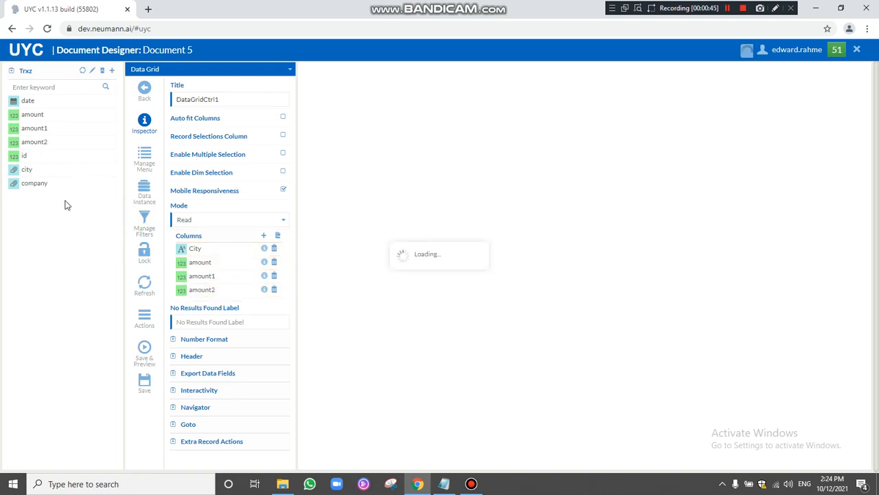
pyautogui.moveTo(27, 101); pyautogui.dragTo(188, 296)
pyautogui.click(144, 382)
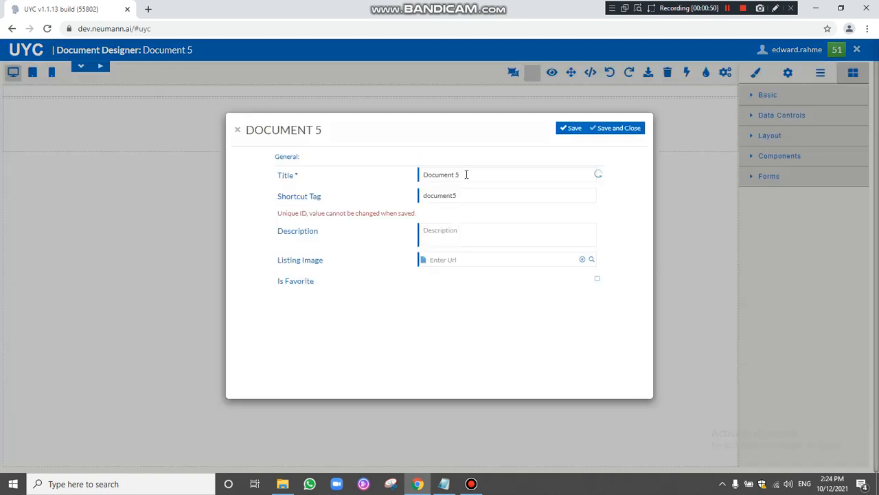
# Retitle the document 'City Data Grid' and save and close it.
pyautogui.press('BackSpace')
pyautogui.press('BackSpace')
pyautogui.press('BackSpace')
pyautogui.press('BackSpace')
pyautogui.press('BackSpace')
pyautogui.write('City Data Gr')
pyautogui.click(631, 128)
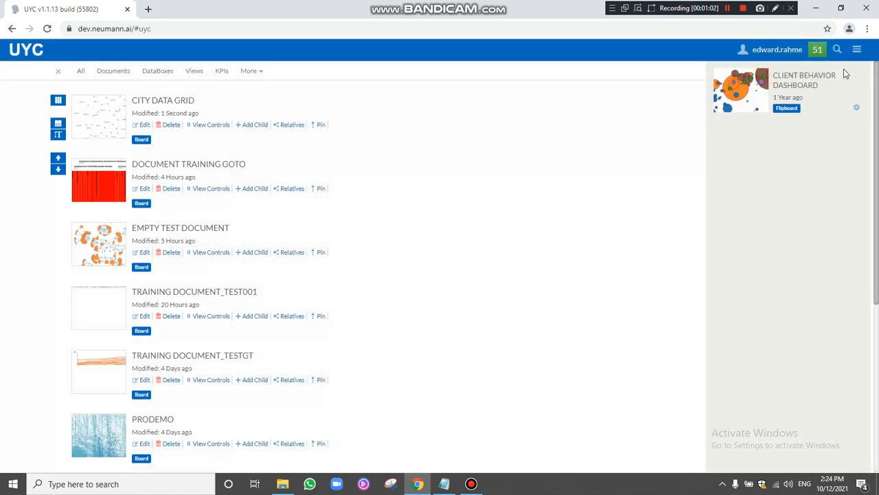
# Create new Document 6 with a Chart control bound to the Db SKN Trx data box.
pyautogui.click(856, 50)
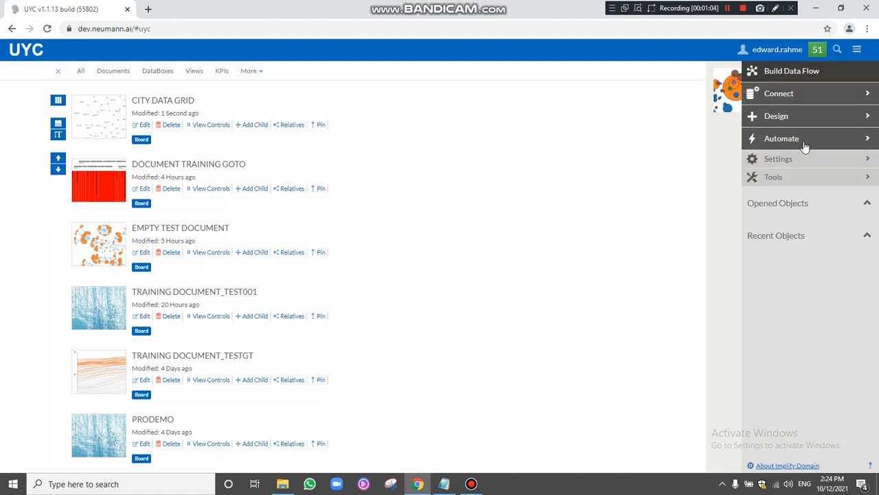
pyautogui.click(779, 117)
pyautogui.click(787, 182)
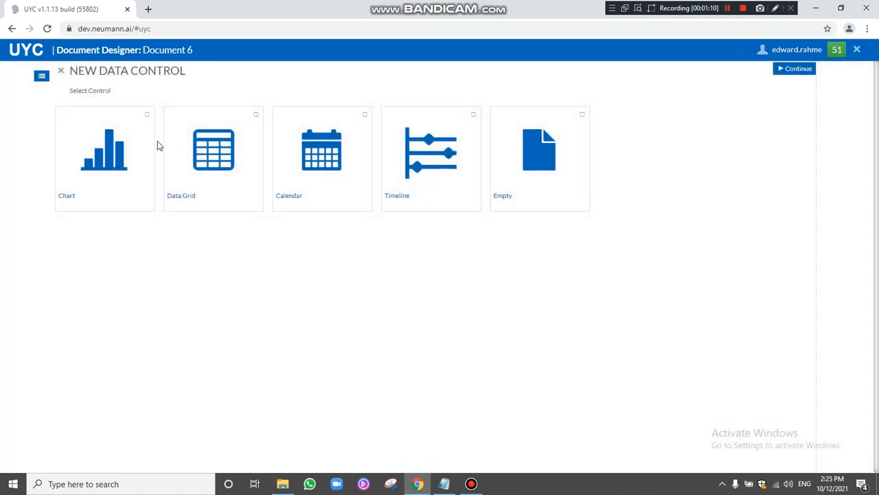
pyautogui.click(122, 131)
pyautogui.click(783, 68)
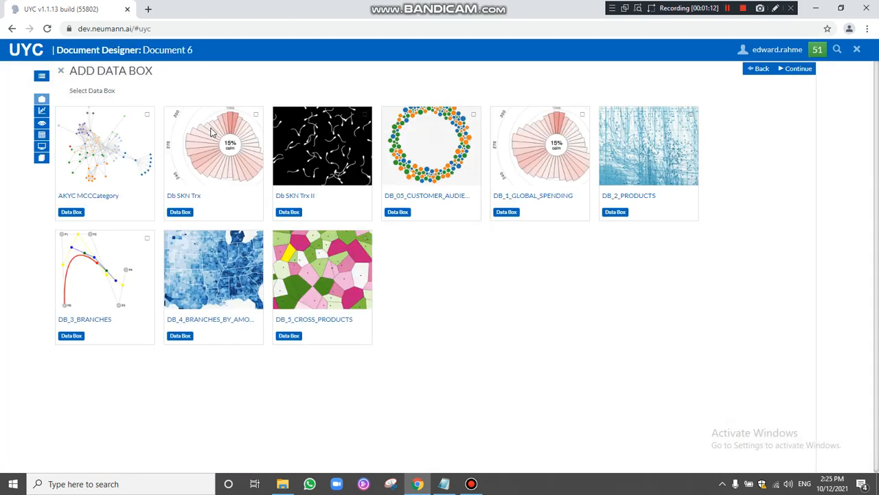
pyautogui.click(213, 134)
pyautogui.click(800, 70)
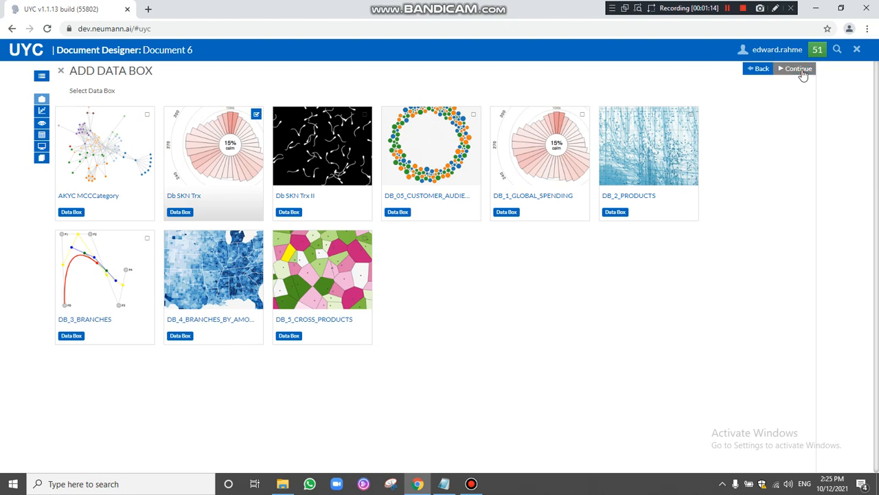
pyautogui.click(799, 69)
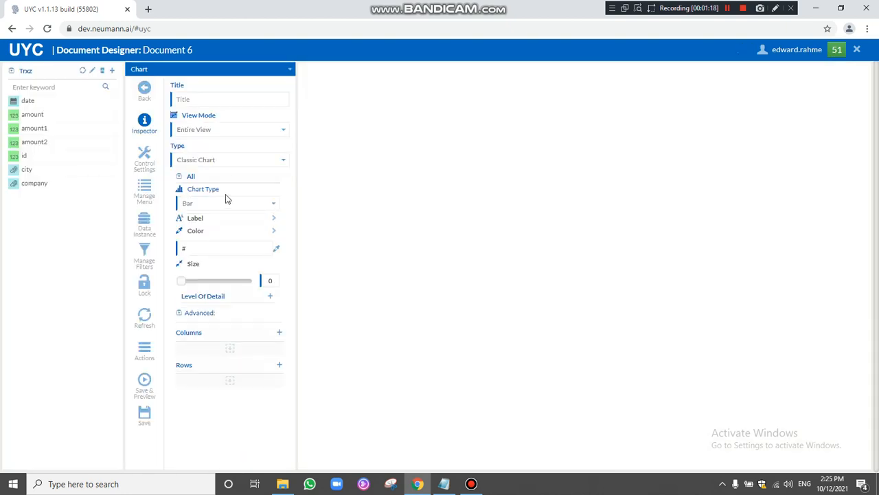
# Make the chart a pie with slices coloured by city and labelled with amount values.
pyautogui.click(221, 206)
pyautogui.scroll(-4, 224, 309)
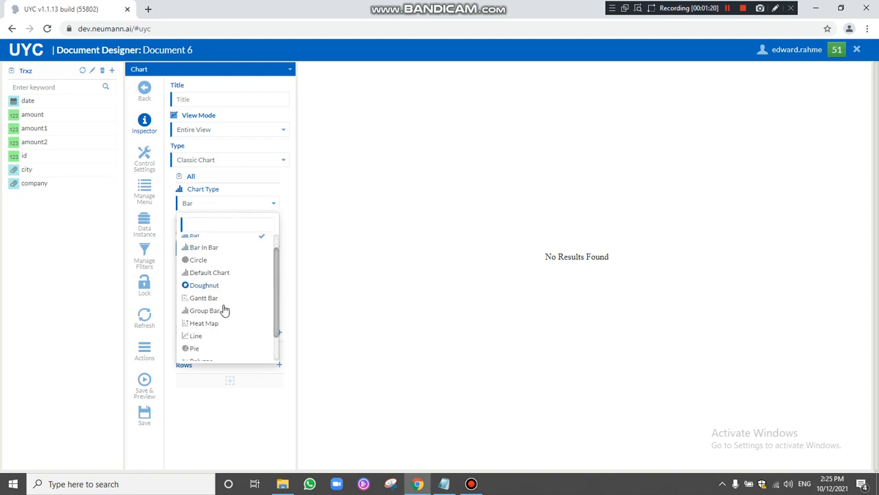
pyautogui.click(199, 317)
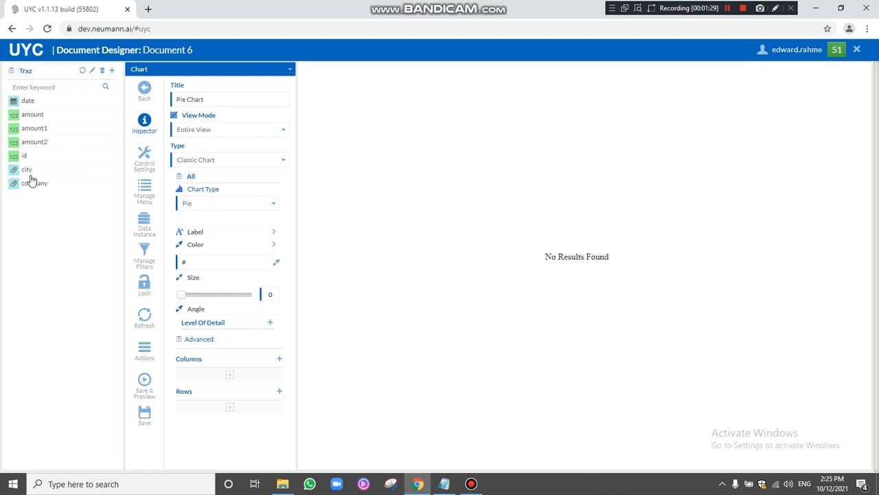
pyautogui.moveTo(25, 171); pyautogui.dragTo(189, 258)
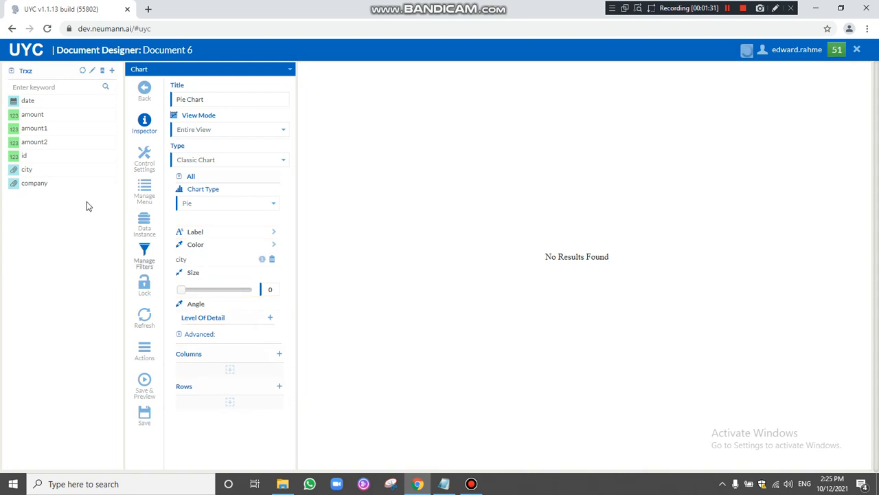
pyautogui.moveTo(39, 132); pyautogui.dragTo(189, 235)
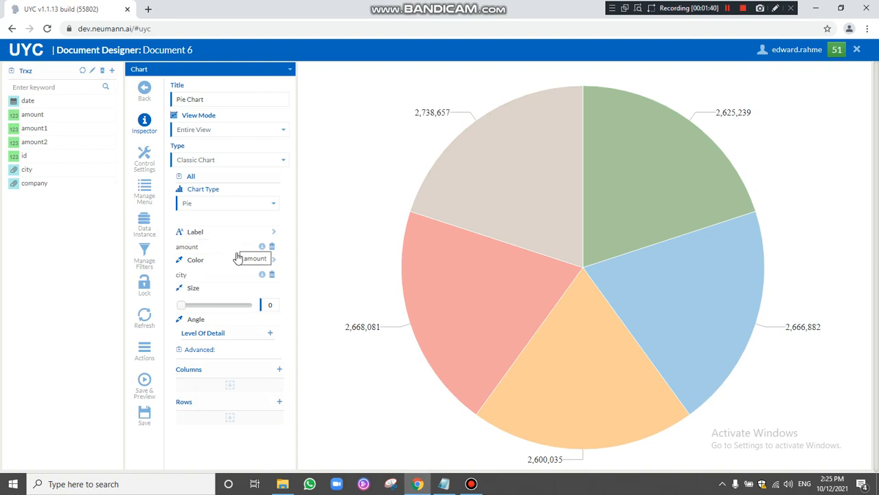
# Save the pie chart document under the title 'City Pie Chart'.
pyautogui.click(145, 412)
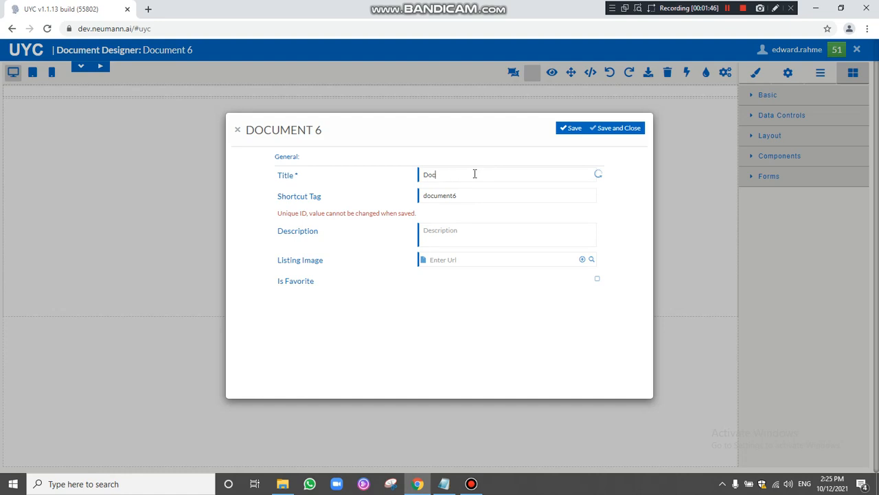
pyautogui.click(474, 174)
pyautogui.write('Pie Chart')
pyautogui.press('Home')
pyautogui.write('City')
pyautogui.click(575, 132)
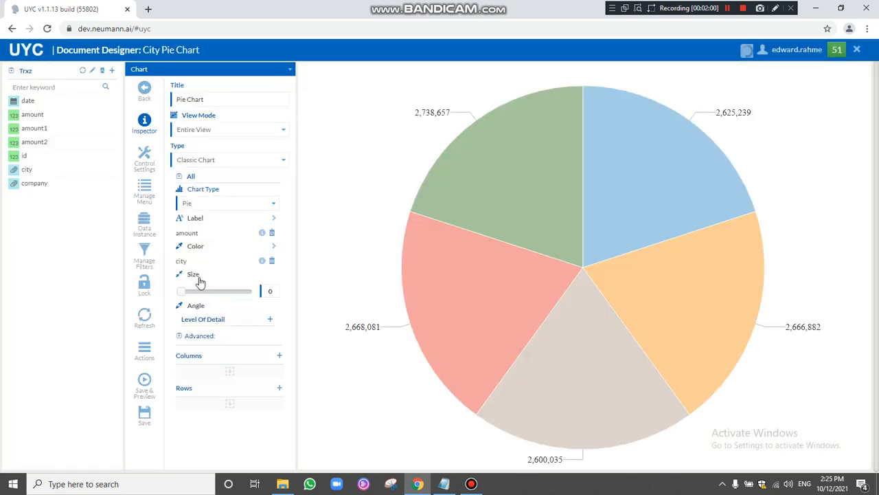
# Add a Goto link on the chart's city field that targets a document.
pyautogui.click(262, 262)
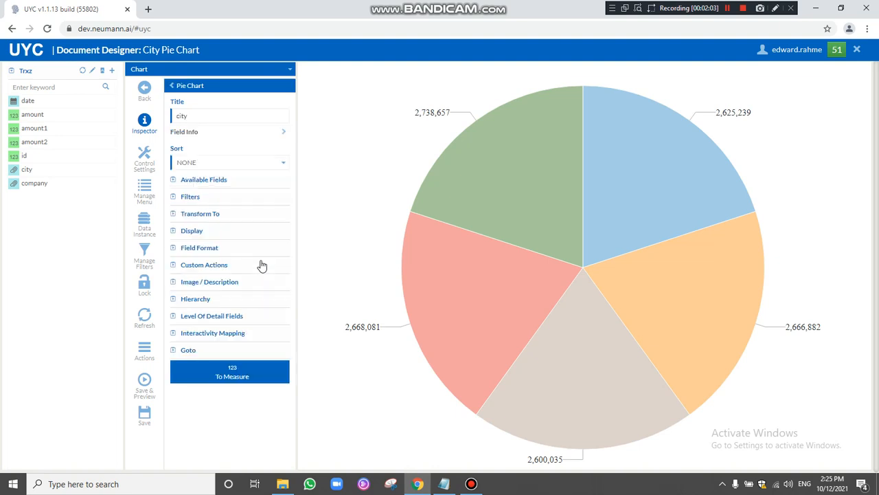
pyautogui.click(174, 352)
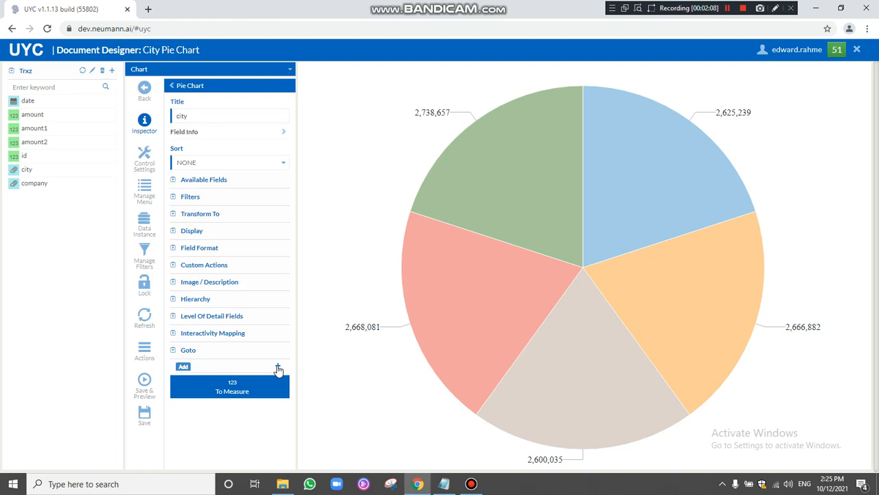
pyautogui.click(277, 367)
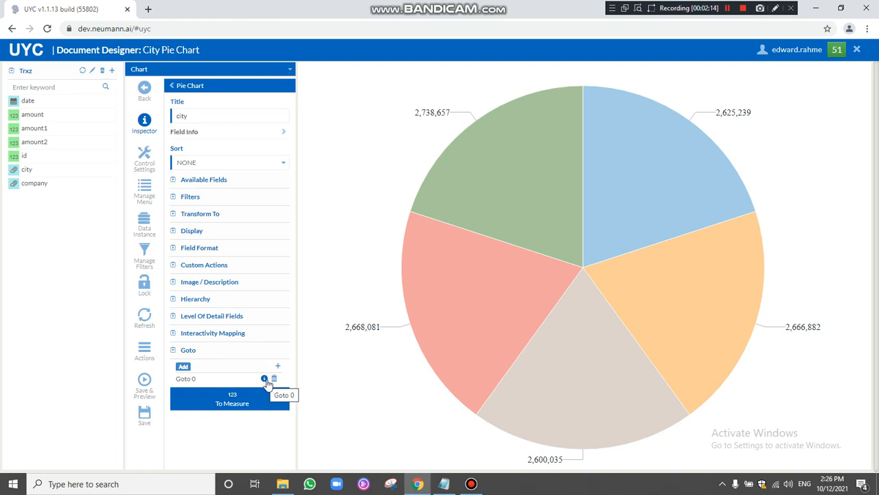
pyautogui.click(264, 379)
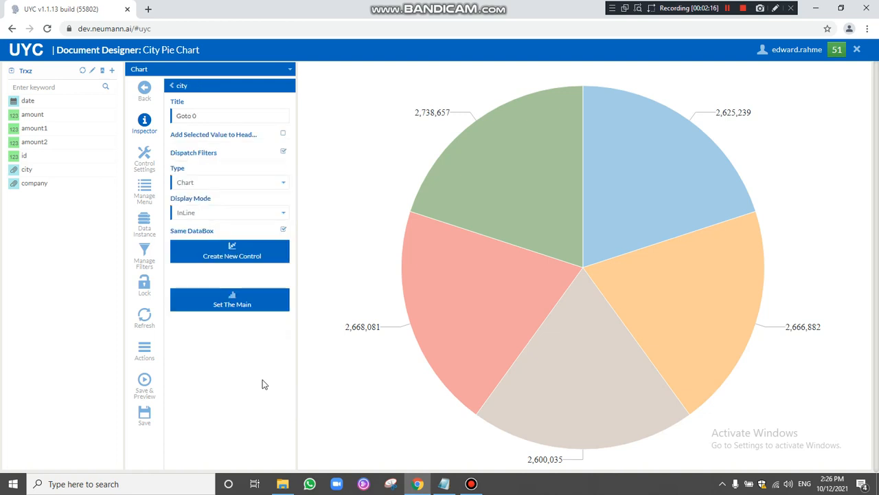
pyautogui.click(225, 184)
pyautogui.click(197, 235)
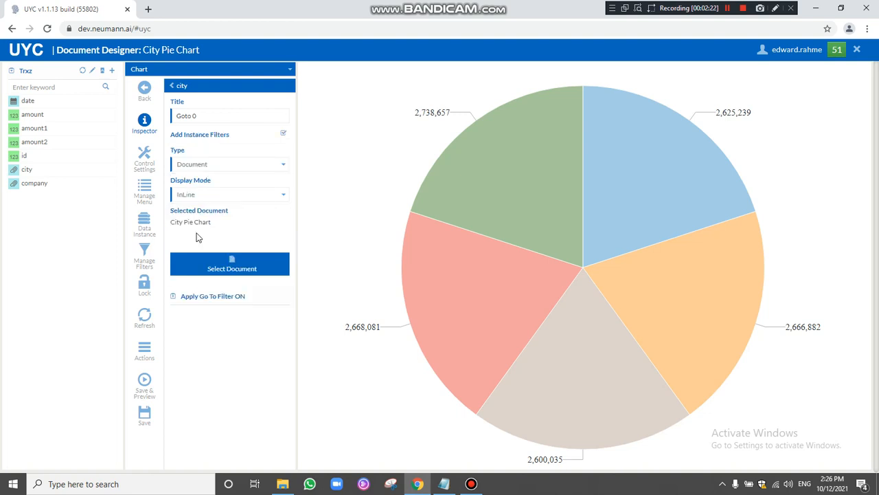
# Point the Goto link at City Data Grid, then save and close City Pie Chart.
pyautogui.click(229, 269)
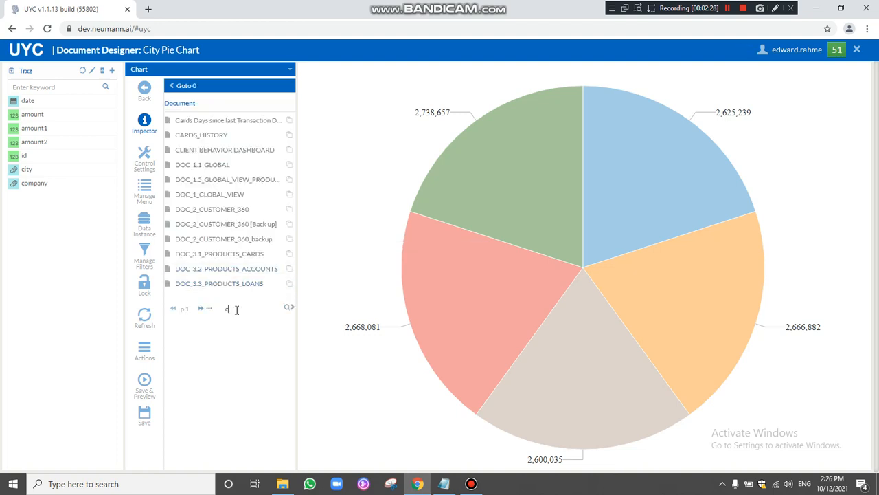
pyautogui.press('Return')
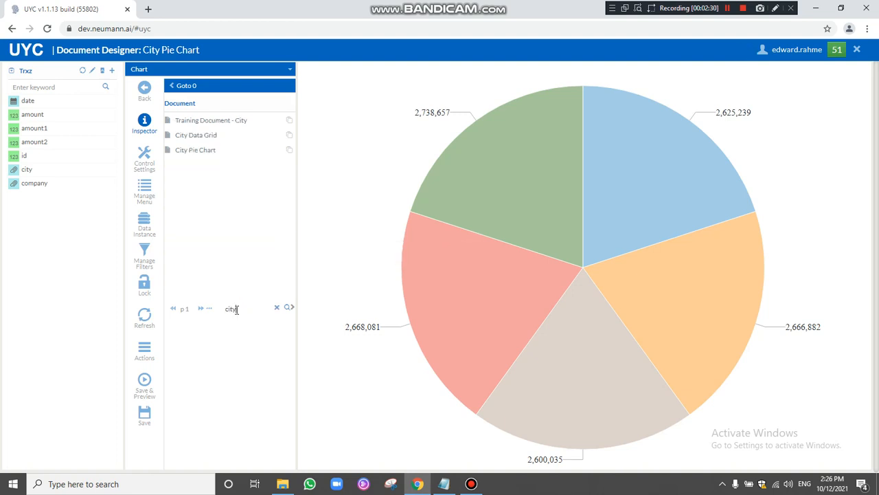
pyautogui.click(196, 137)
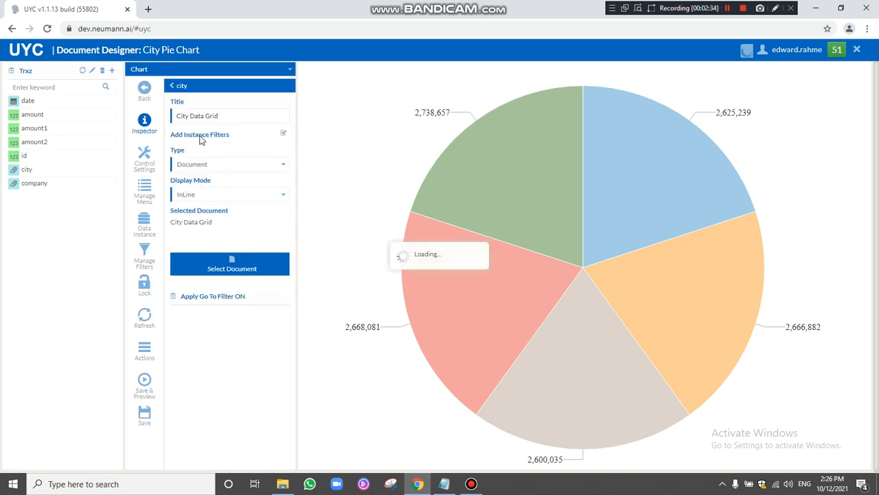
pyautogui.click(181, 85)
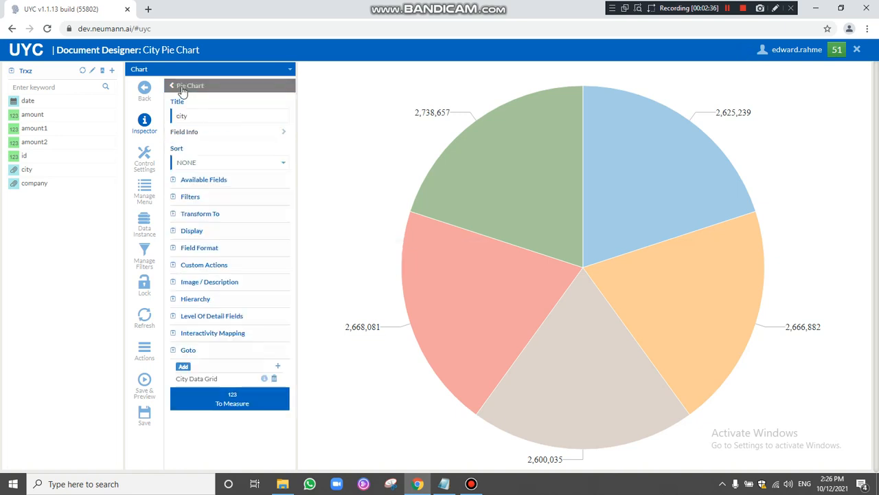
pyautogui.click(147, 415)
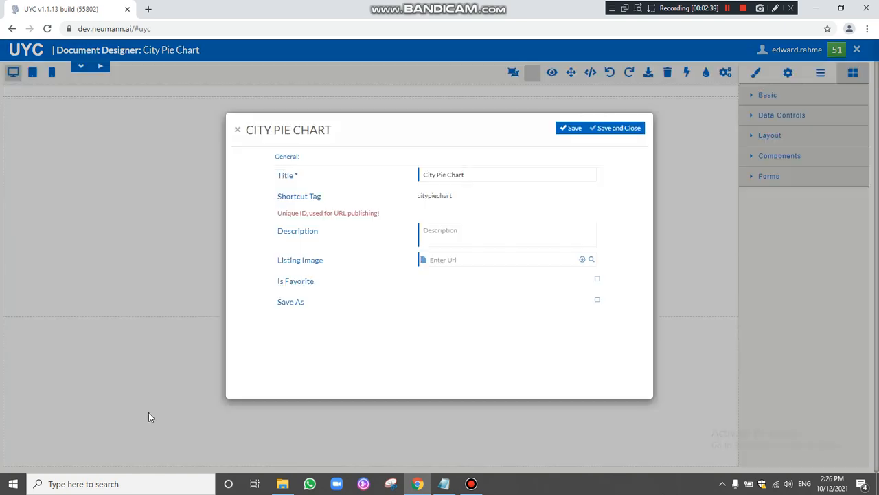
pyautogui.click(625, 130)
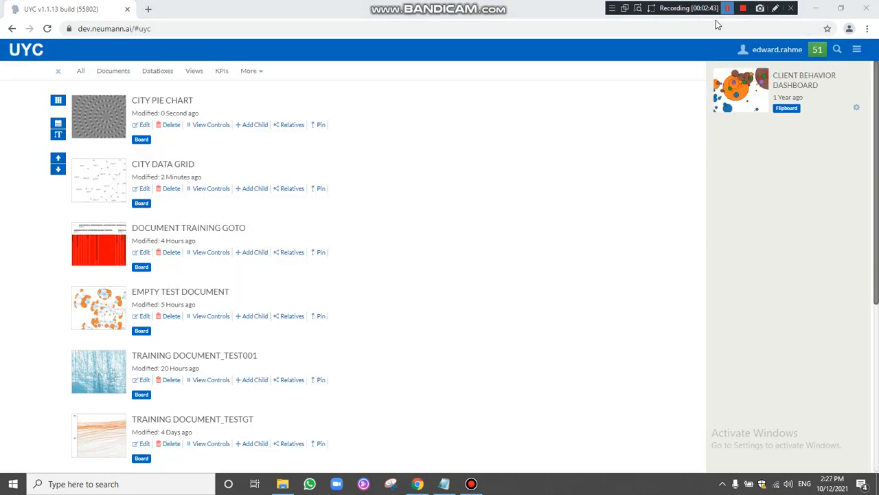
# Follow the pie chart's saida slice link to City Data Grid filtered to saida, then close it.
pyautogui.click(167, 102)
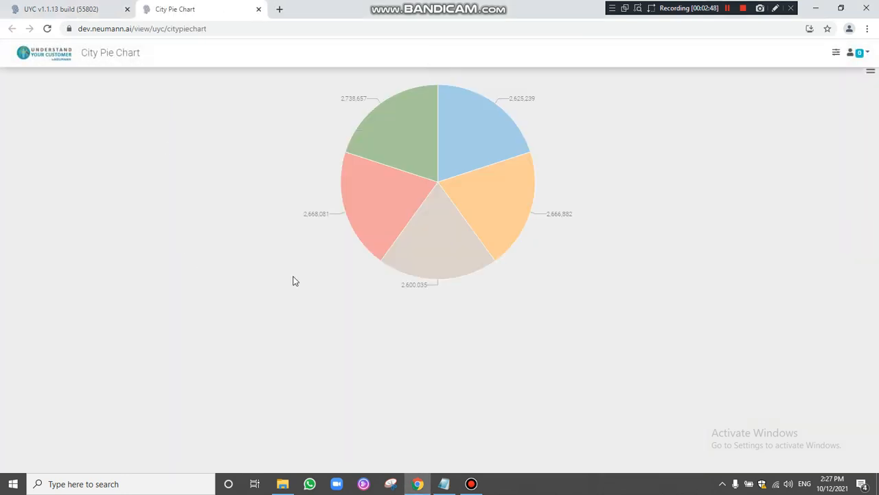
pyautogui.moveTo(366, 198)
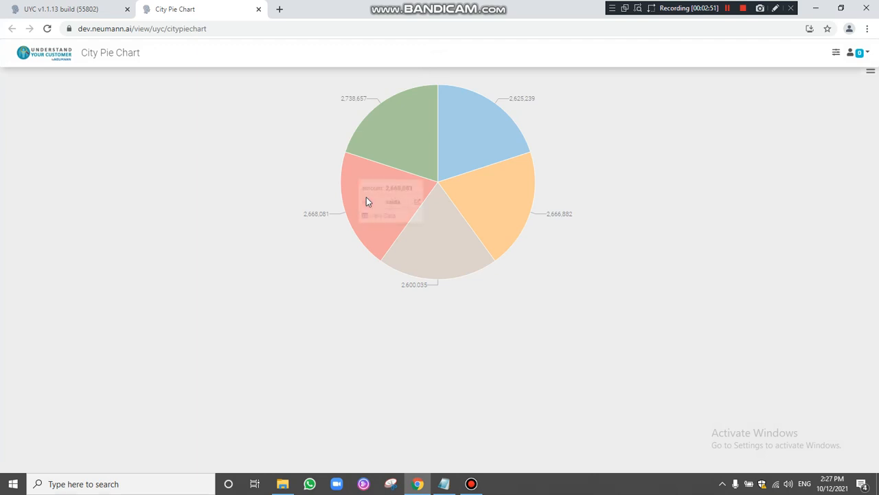
pyautogui.click(417, 205)
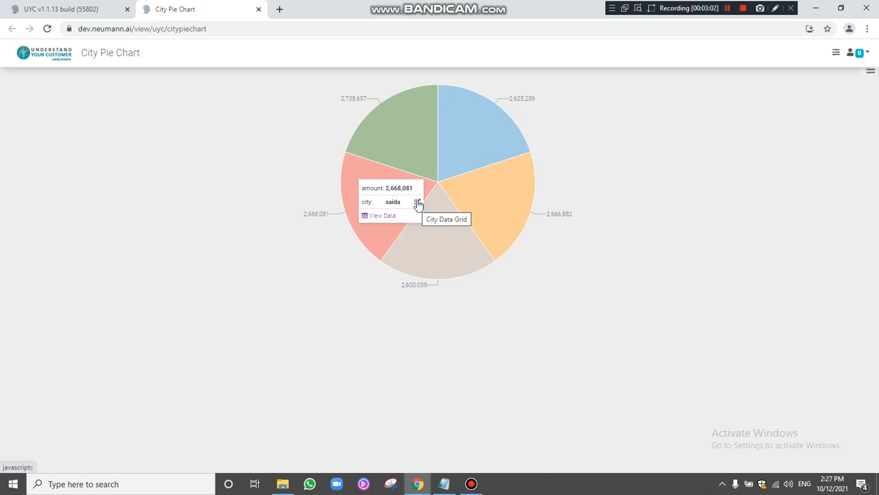
pyautogui.click(417, 205)
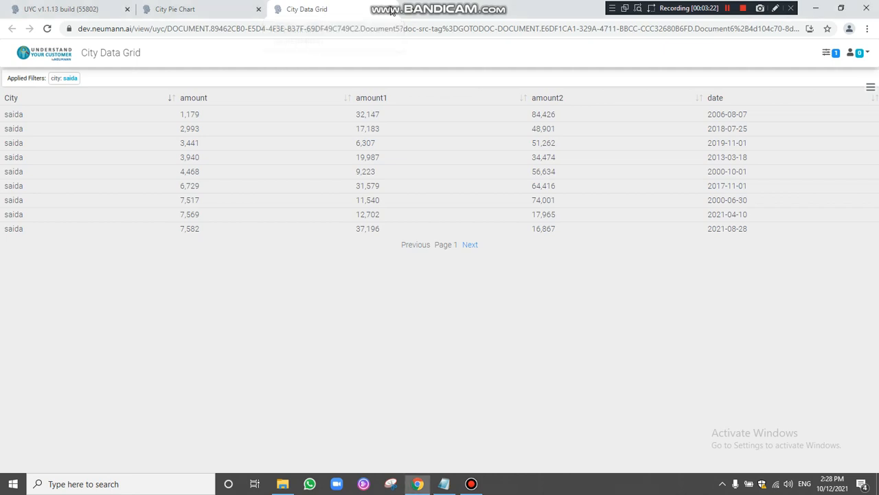
pyautogui.click(390, 9)
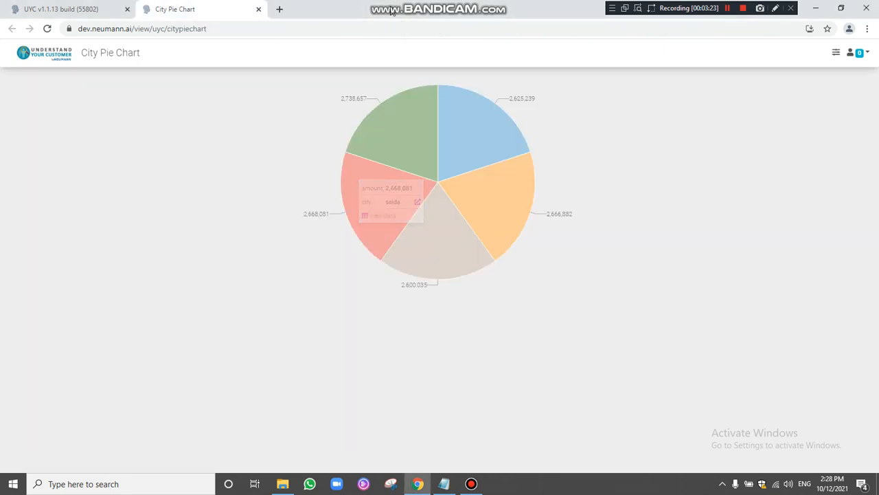
# Close the City Pie Chart view and open Document Training GOTO in the designer.
pyautogui.click(259, 9)
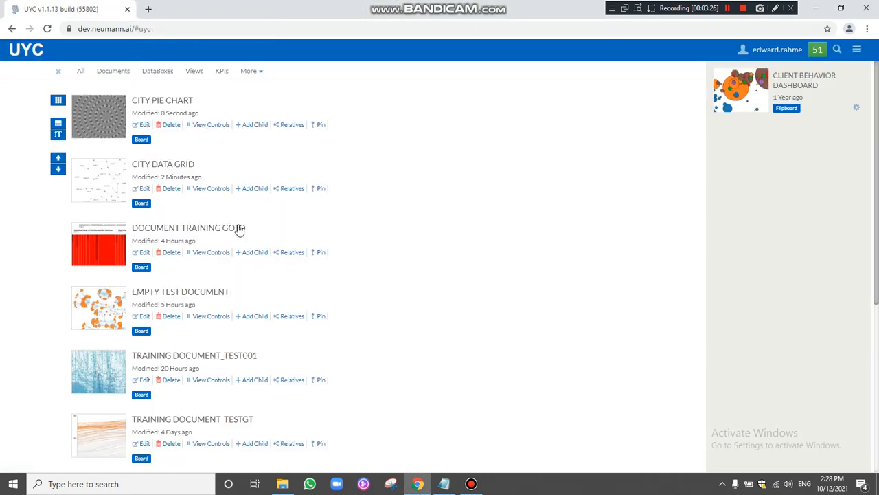
pyautogui.click(729, 8)
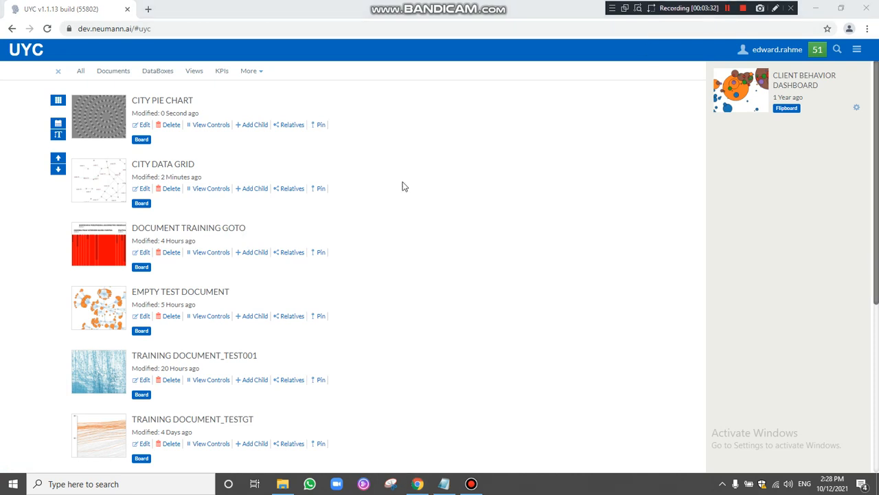
pyautogui.click(145, 255)
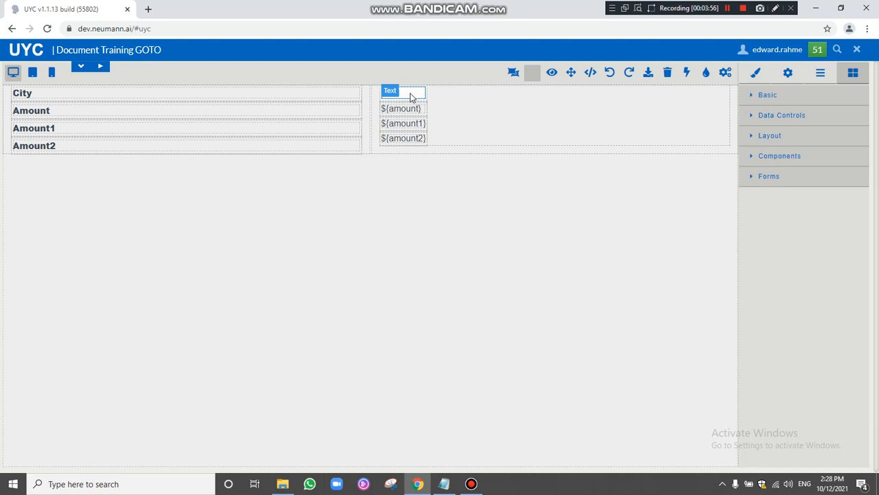
# Add a Link element from the Basic widgets into the table's top right cell.
pyautogui.moveTo(410, 98); pyautogui.dragTo(79, 89)
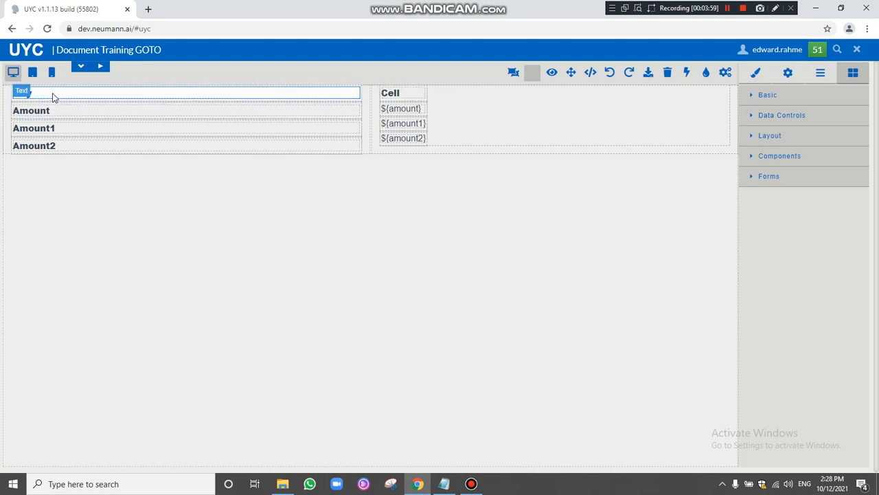
pyautogui.moveTo(228, 100); pyautogui.dragTo(419, 96)
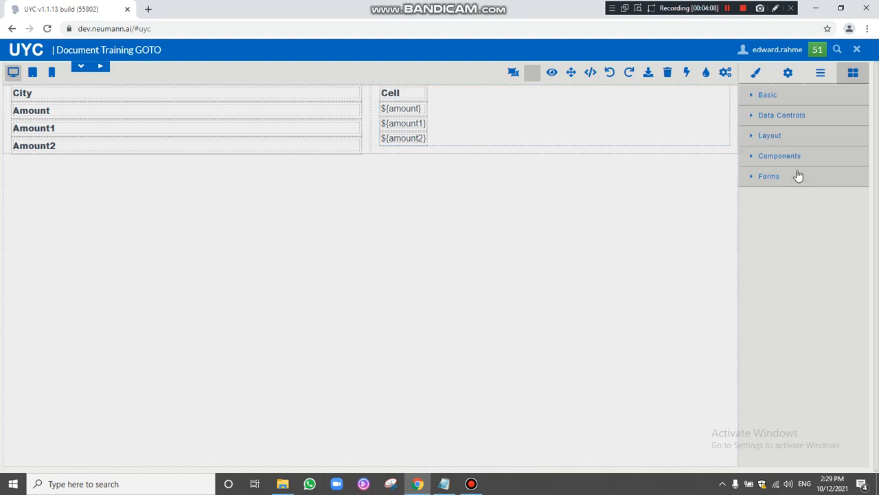
pyautogui.click(752, 99)
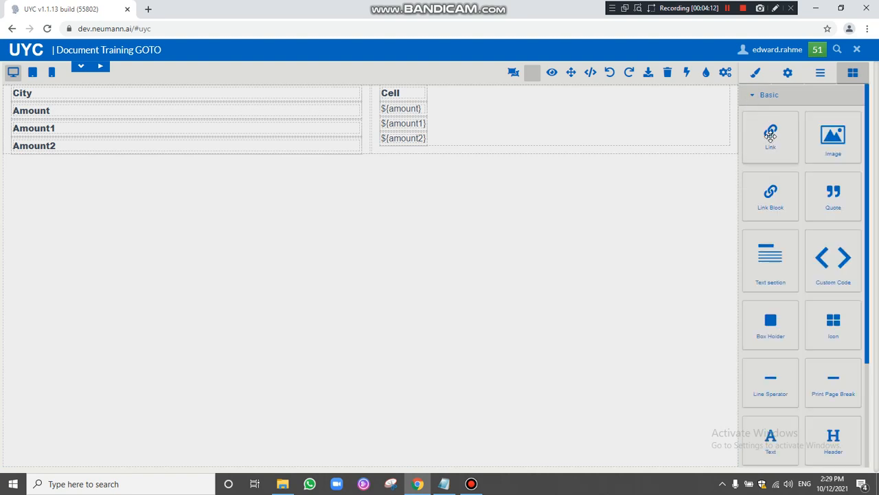
pyautogui.moveTo(771, 138); pyautogui.dragTo(422, 104)
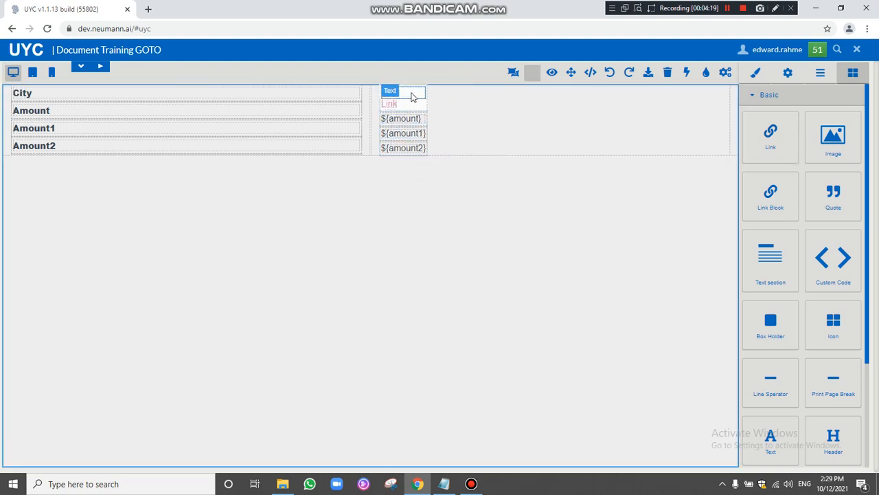
# Delete the leftover 'Cell' text under the new Link and show the document side panel.
pyautogui.click(390, 104)
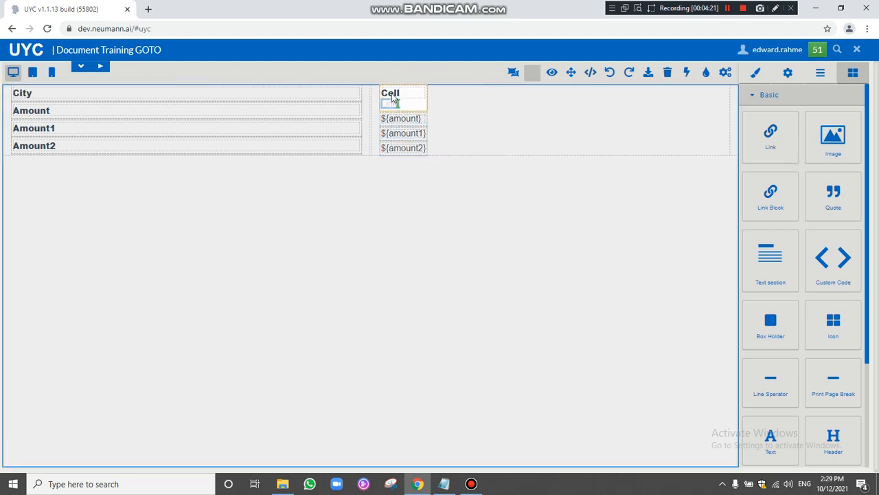
pyautogui.click(393, 103)
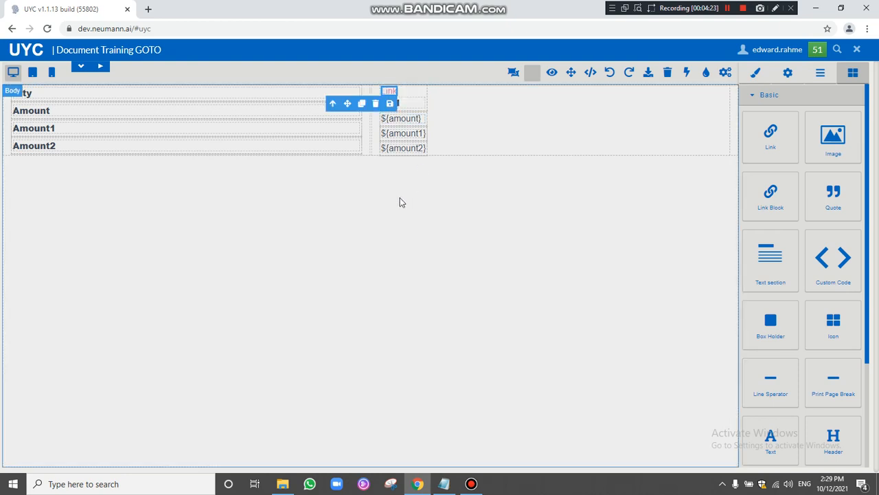
pyautogui.click(419, 104)
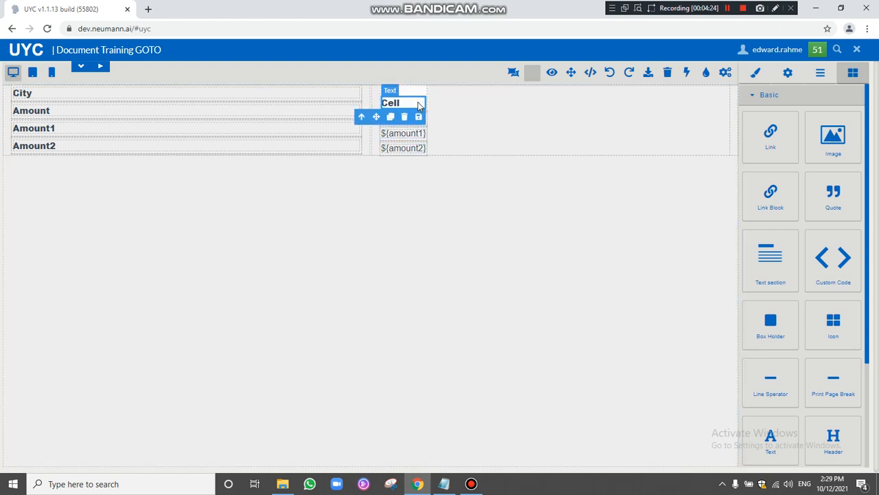
pyautogui.doubleClick(418, 104)
pyautogui.moveTo(406, 102); pyautogui.dragTo(385, 102)
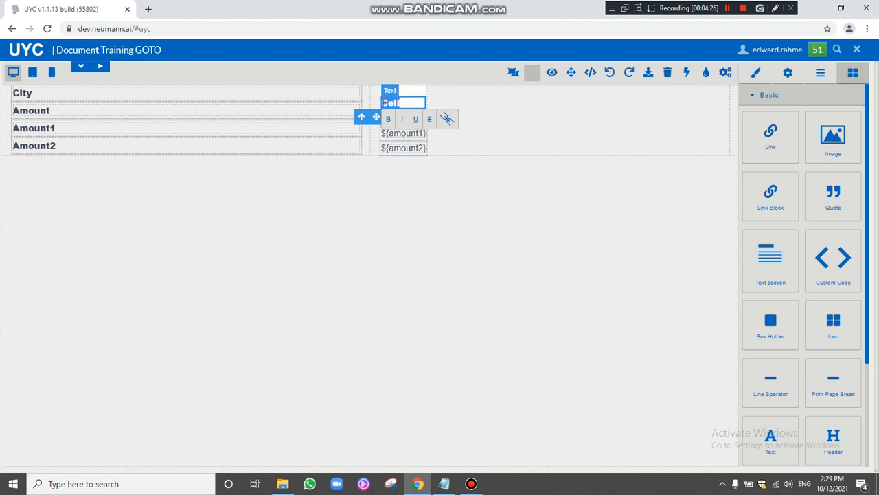
pyautogui.press('BackSpace')
pyautogui.click(358, 249)
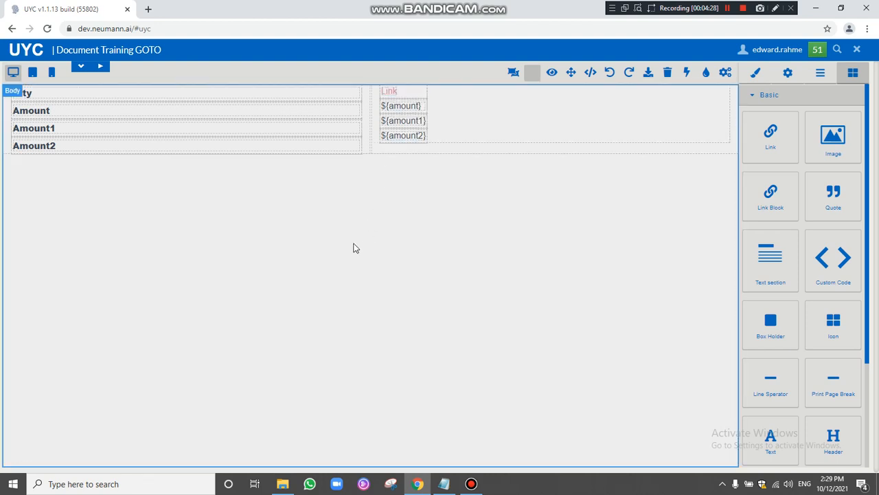
pyautogui.click(79, 66)
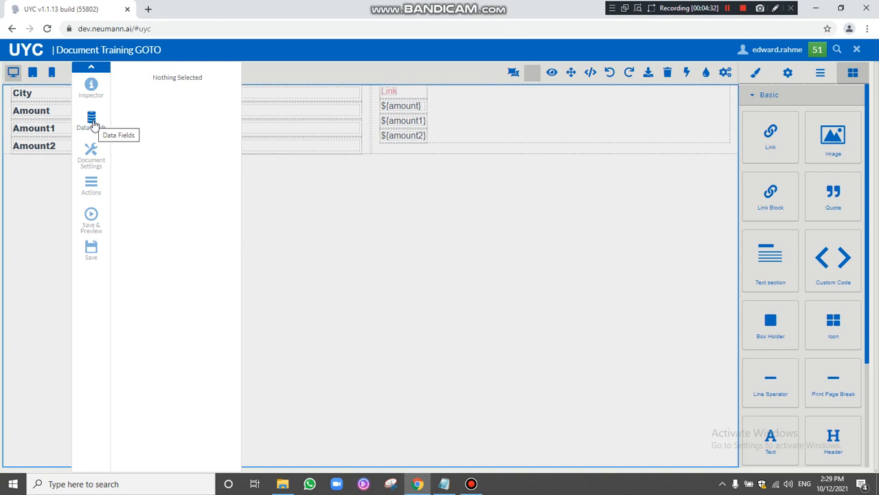
# Copy the ${city} data field to the clipboard.
pyautogui.click(93, 123)
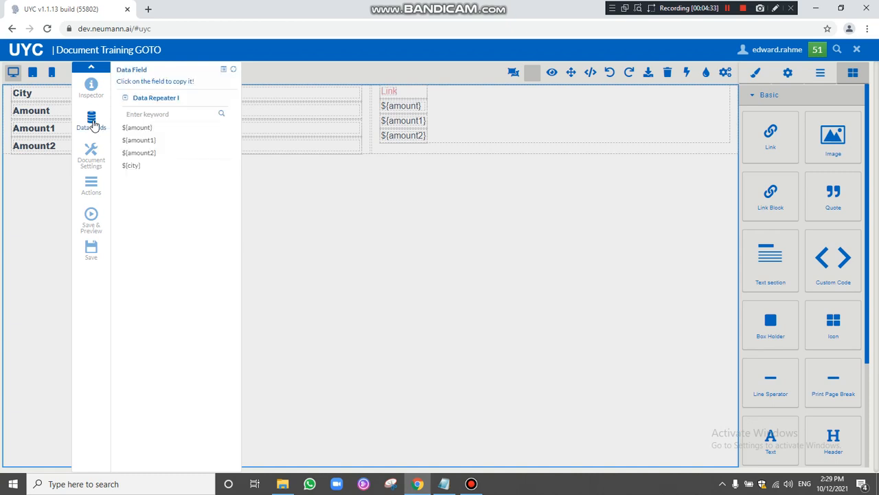
pyautogui.click(130, 168)
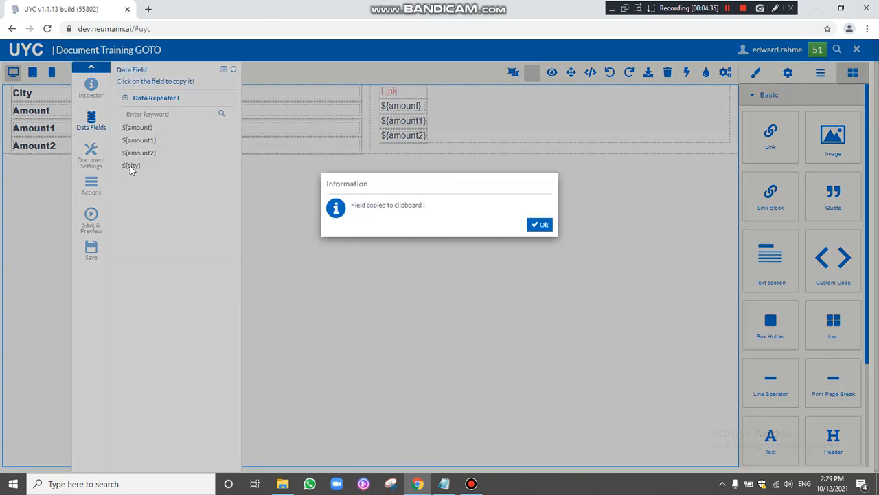
pyautogui.click(538, 224)
# Paste ${city} into the top Link cell, replacing its default Link text.
pyautogui.click(408, 92)
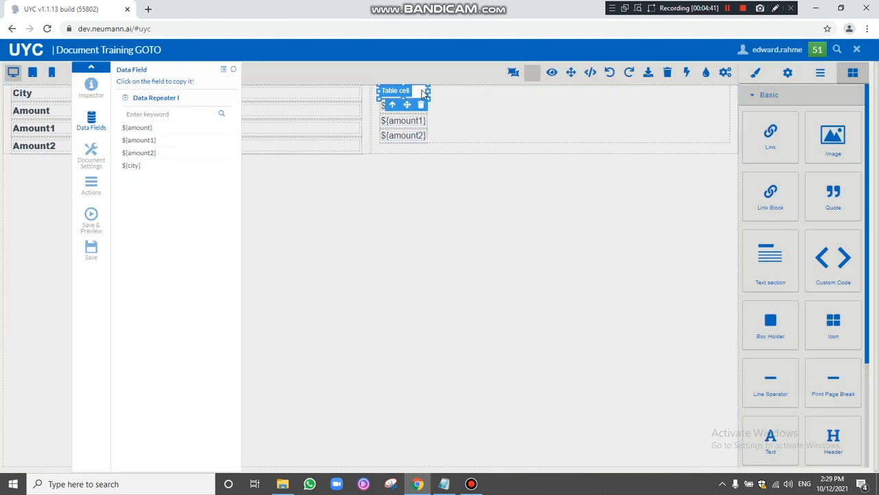
pyautogui.click(423, 294)
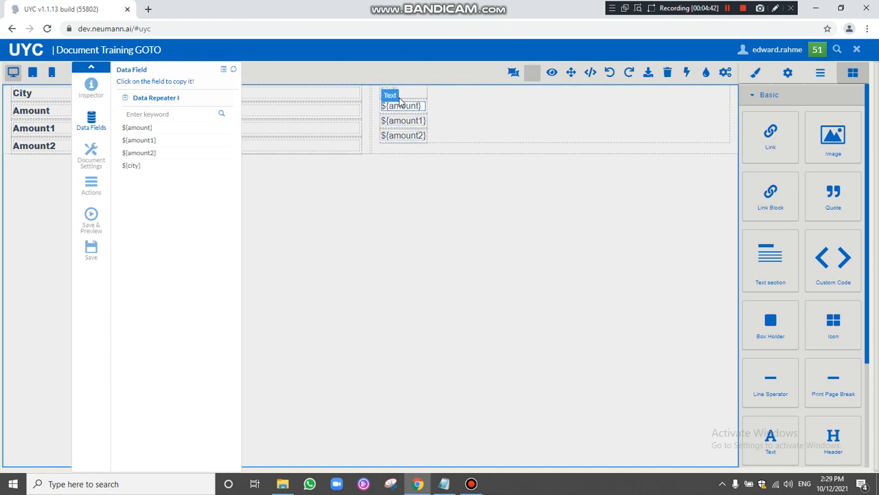
pyautogui.click(546, 136)
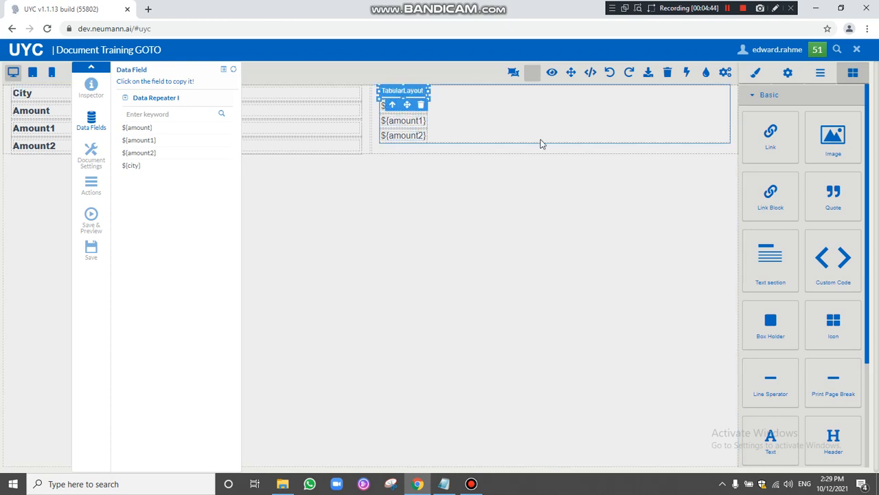
pyautogui.click(728, 8)
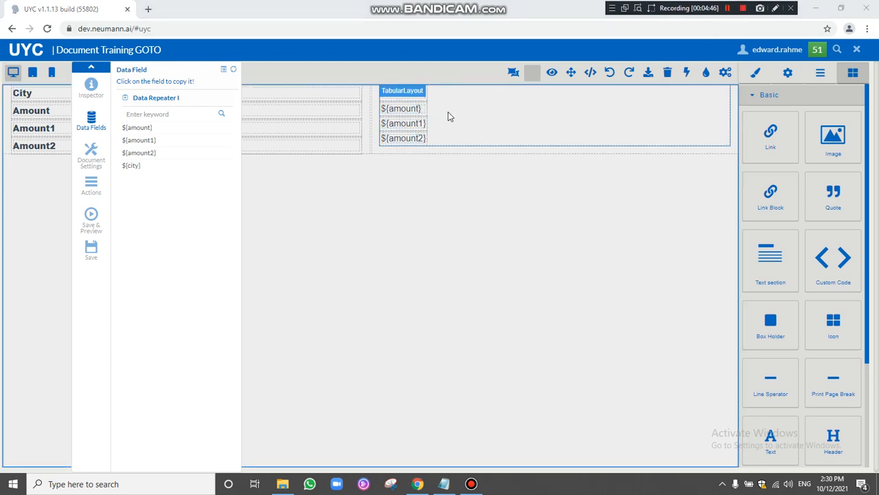
pyautogui.doubleClick(413, 92)
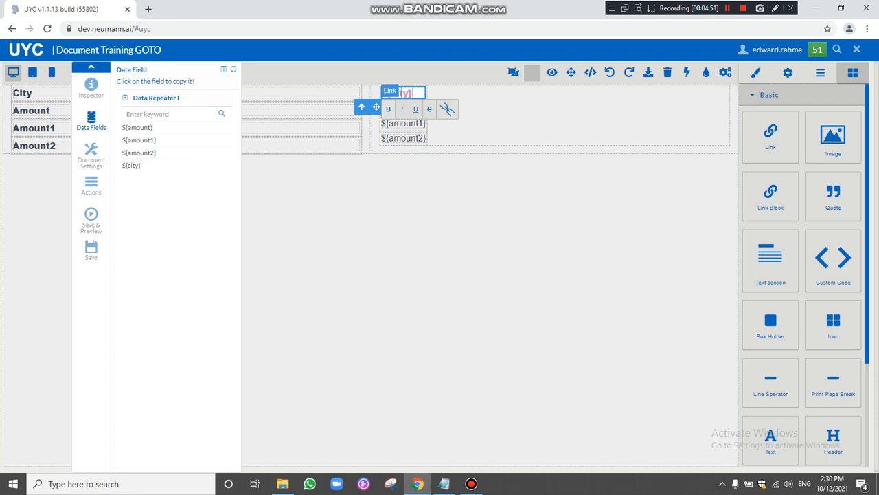
pyautogui.hotkey('ctrl', 'v')
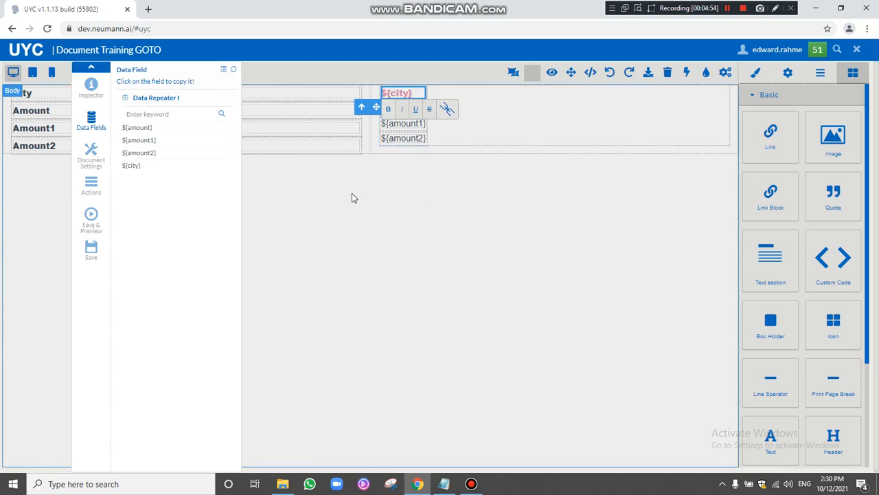
pyautogui.click(92, 187)
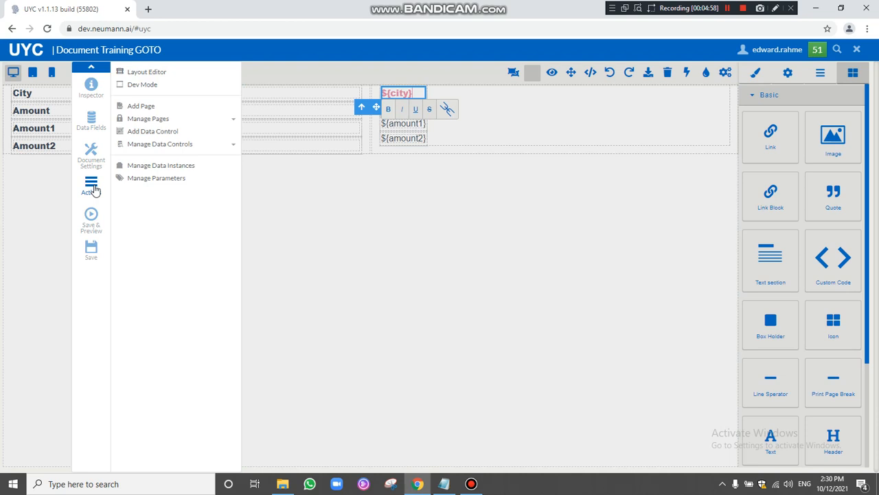
# Generate a Field Filter URL for Data Repeater I's City field and copy it.
pyautogui.click(164, 167)
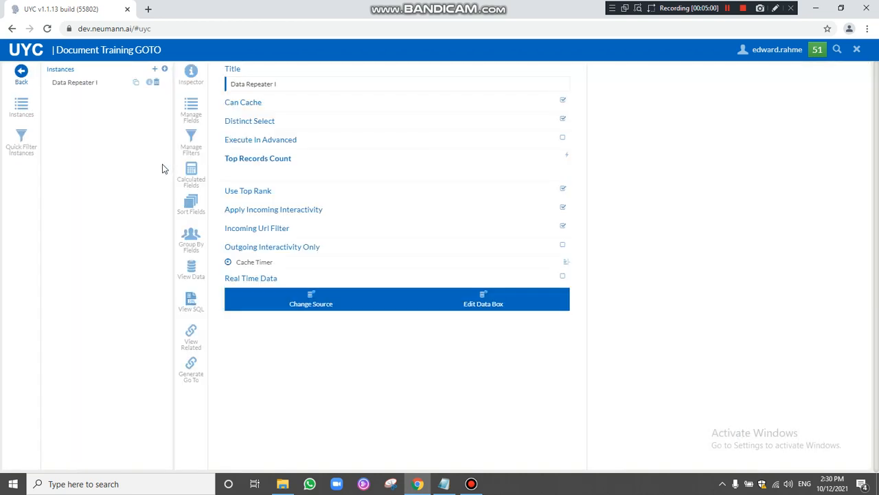
pyautogui.click(191, 111)
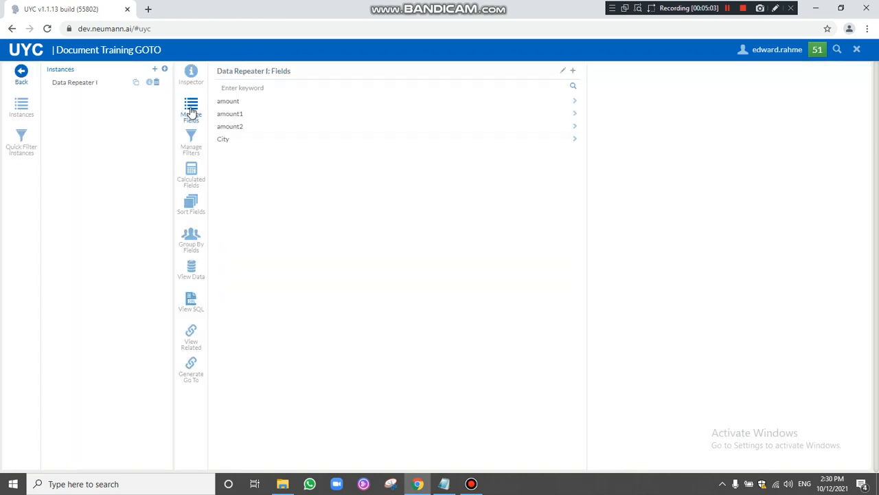
pyautogui.click(224, 140)
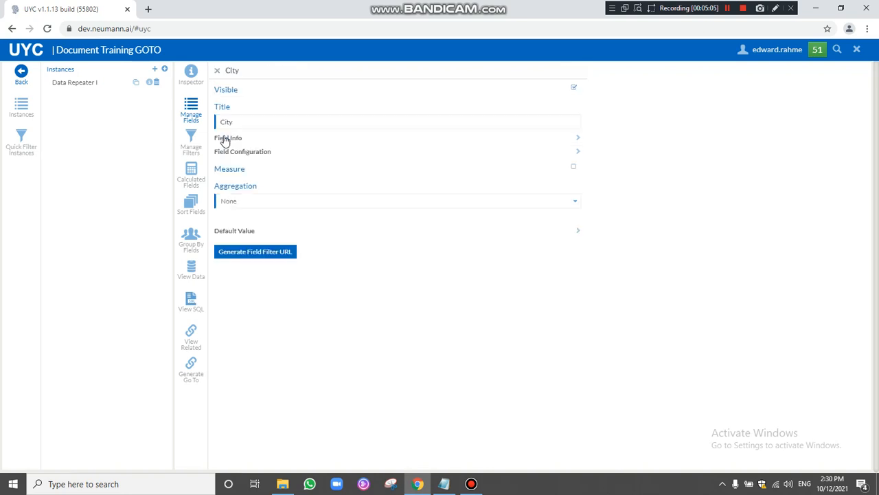
pyautogui.click(264, 260)
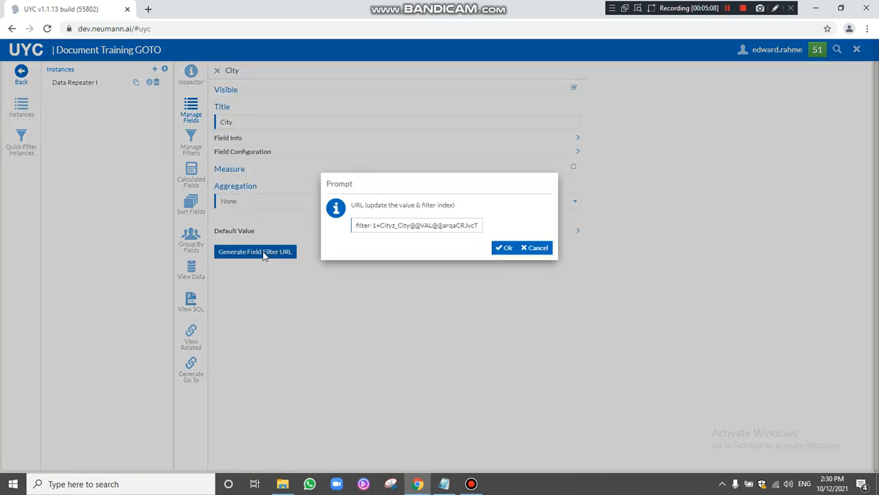
pyautogui.doubleClick(365, 227)
pyautogui.hotkey('ctrl', 'a')
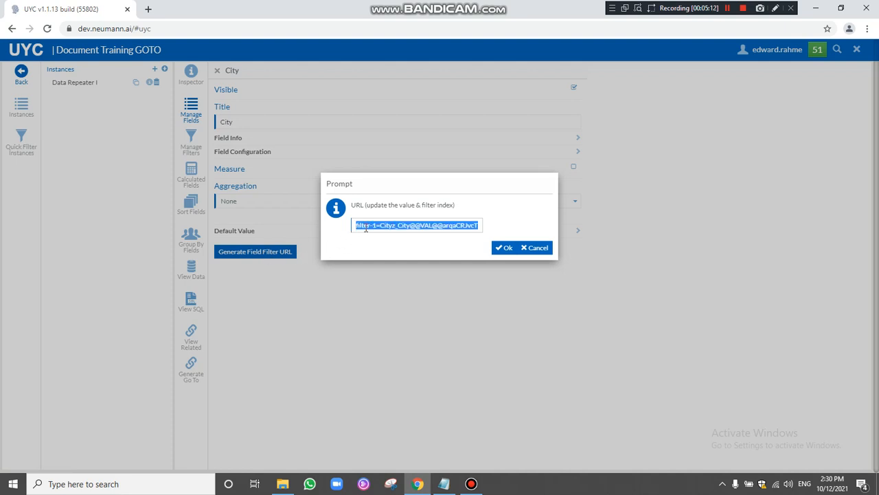
pyautogui.click(443, 484)
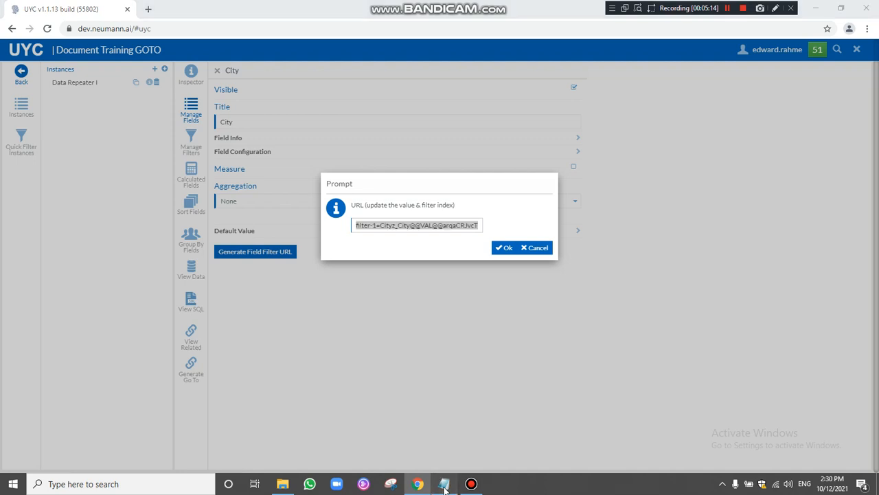
# Paste the filter URL into Notepad, splitting it so VAL sits alone after Cityz_City@@.
pyautogui.hotkey('ctrl', 'v')
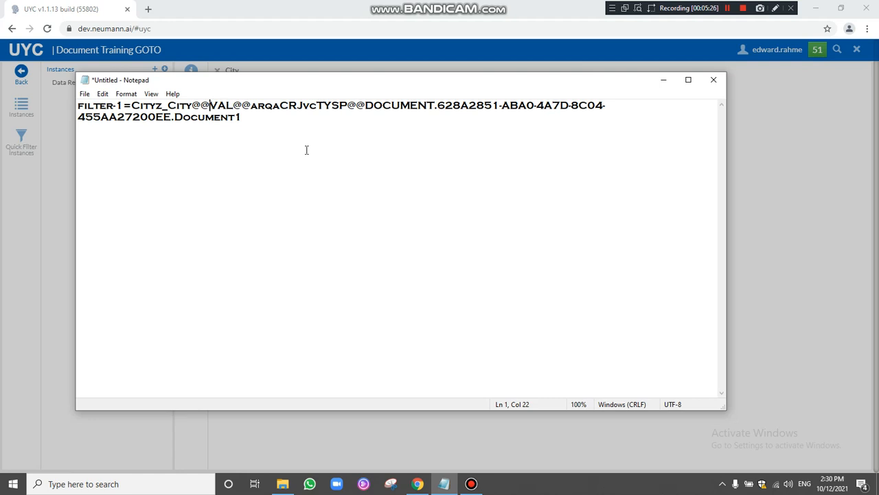
pyautogui.press('Return')
pyautogui.press('Return')
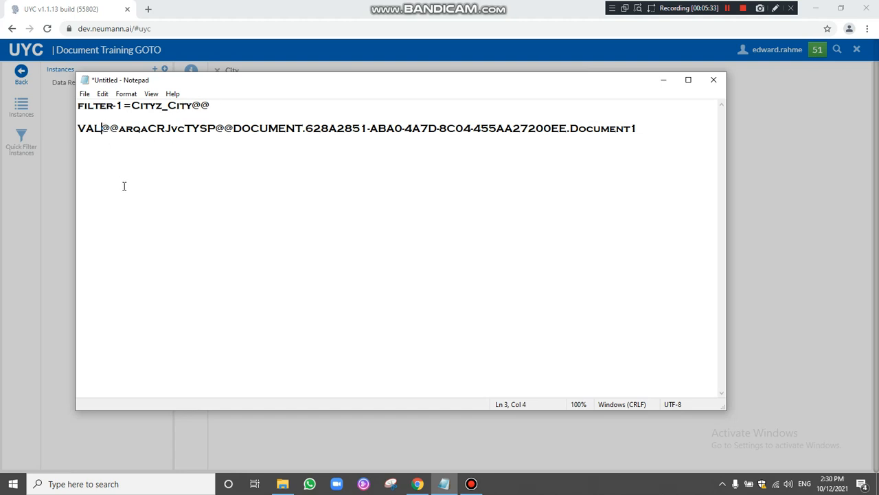
pyautogui.press('Return')
pyautogui.press('Return')
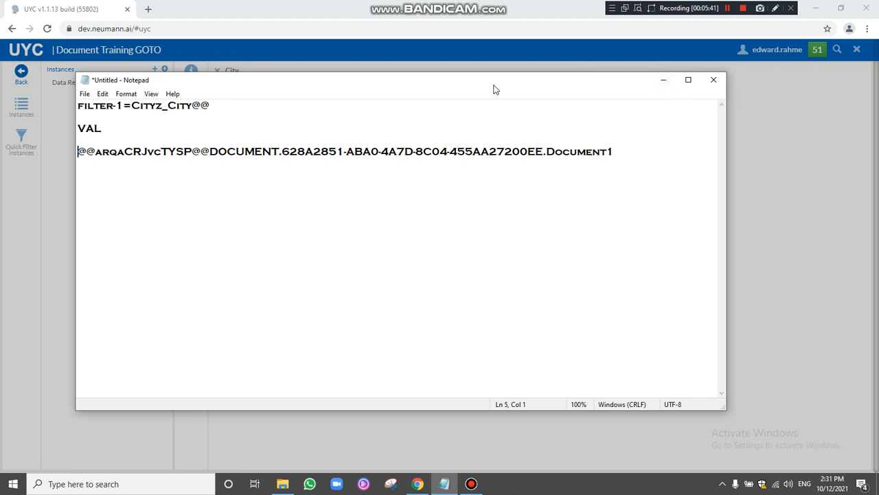
# Add a calculated field titled GOTO to Data Repeater I with sub type Expression.
pyautogui.click(663, 85)
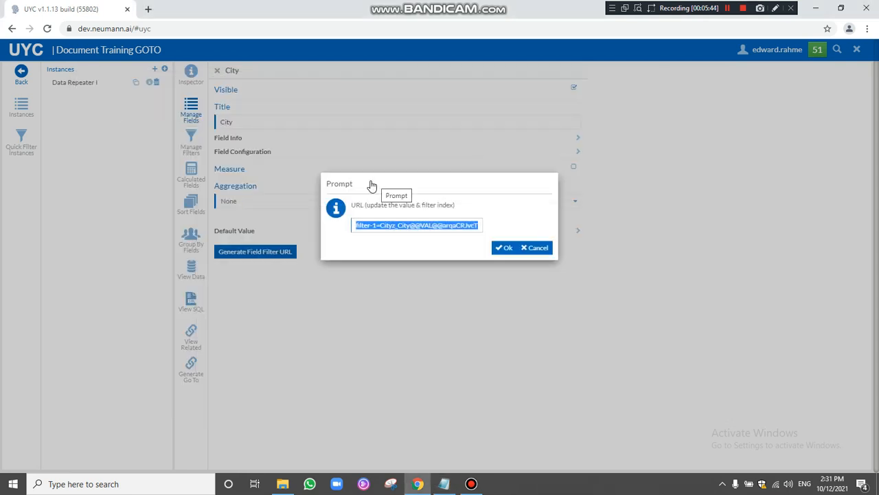
pyautogui.click(507, 248)
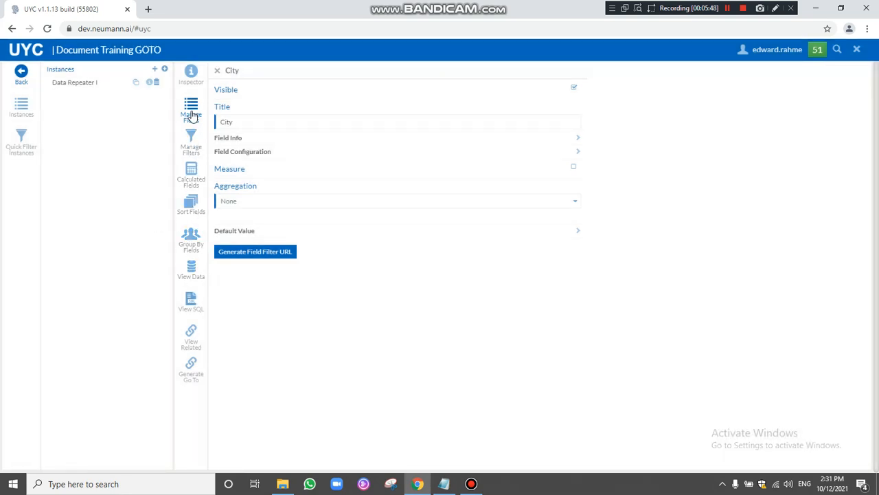
pyautogui.click(193, 177)
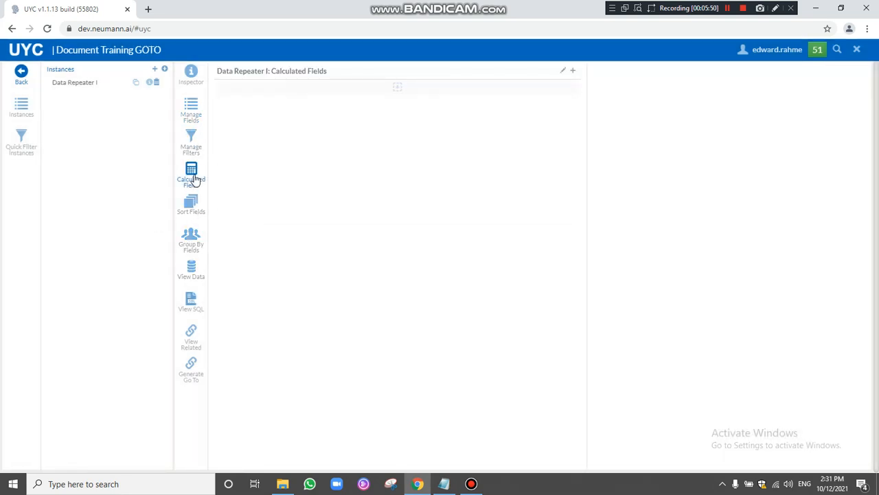
pyautogui.click(572, 72)
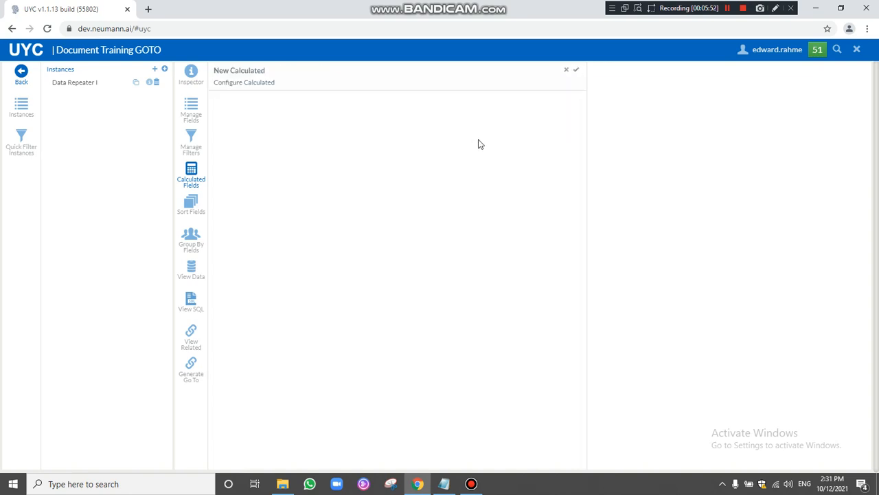
pyautogui.moveTo(440, 101); pyautogui.dragTo(355, 102)
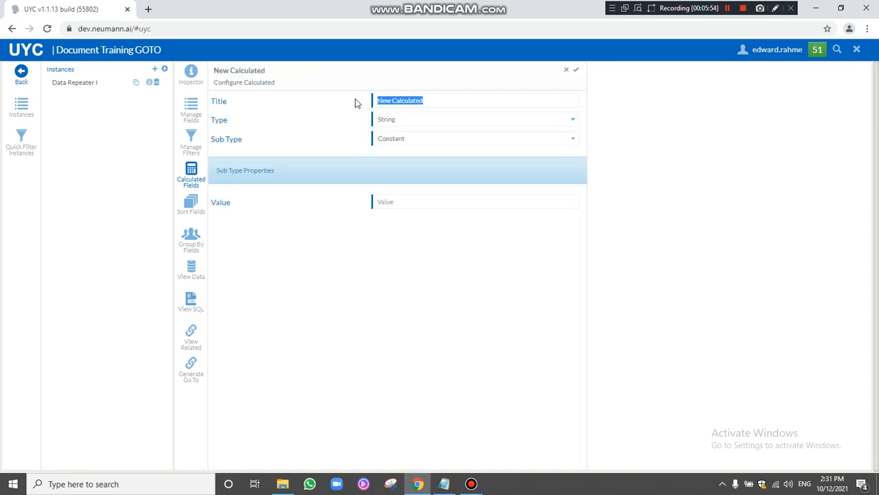
pyautogui.write('GOTO')
pyautogui.click(408, 140)
pyautogui.click(404, 189)
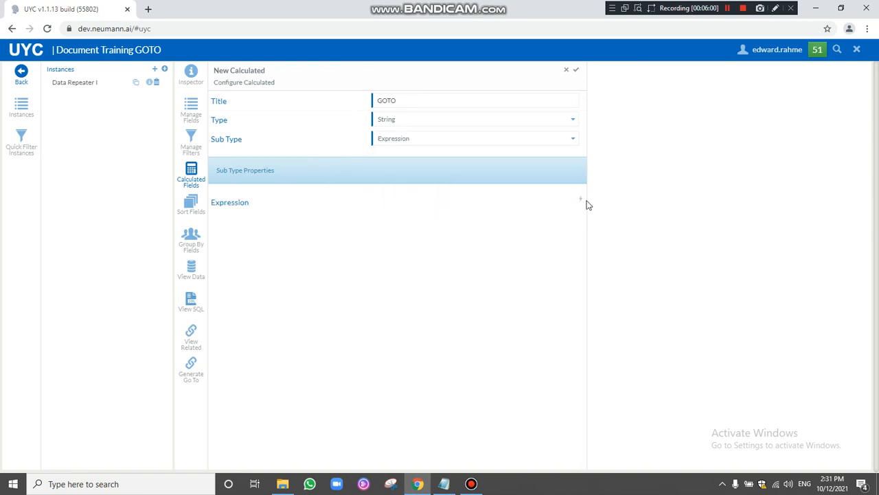
pyautogui.click(579, 201)
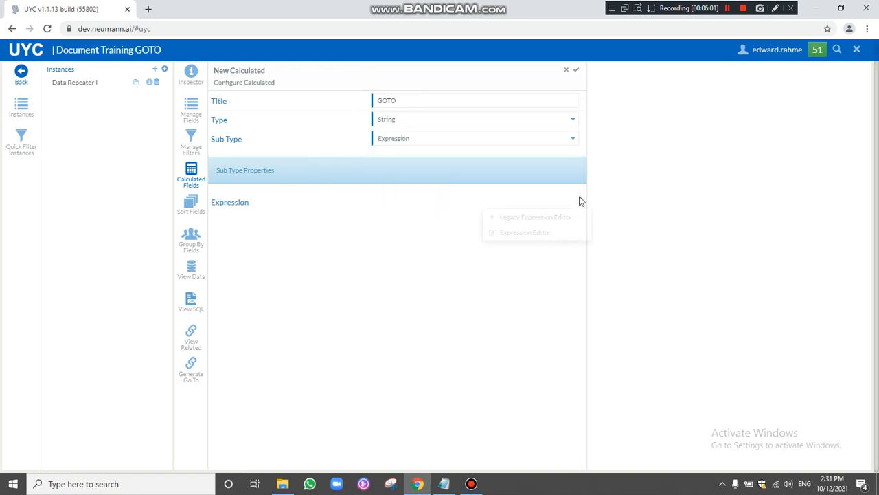
# In the legacy expression editor, insert a CONCAT function with three arguments.
pyautogui.click(540, 222)
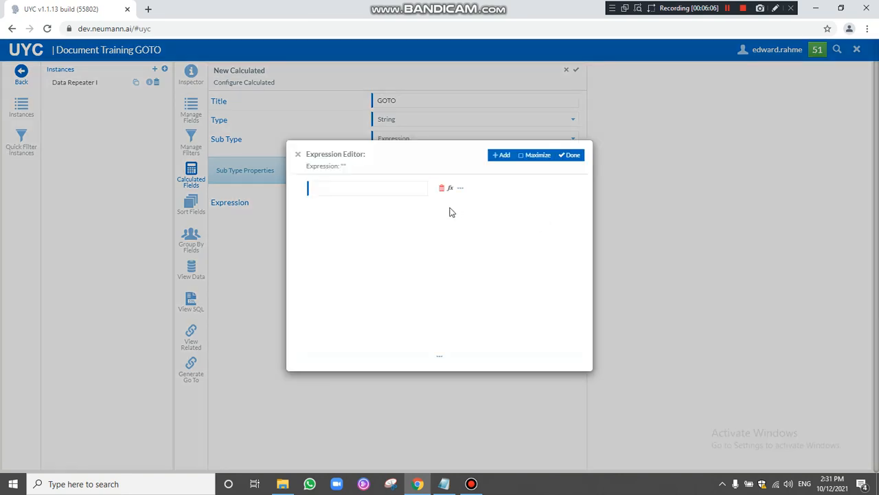
pyautogui.click(444, 187)
pyautogui.click(503, 156)
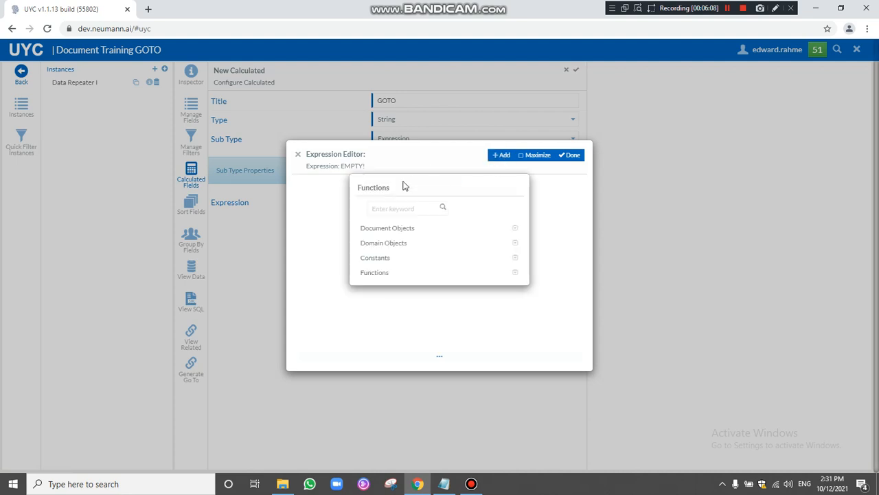
pyautogui.click(385, 207)
pyautogui.write('concat')
pyautogui.press('Return')
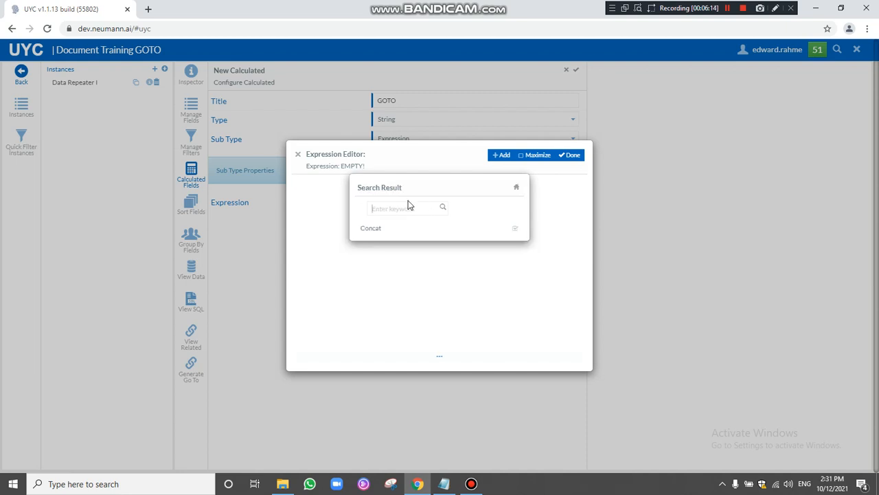
pyautogui.click(378, 230)
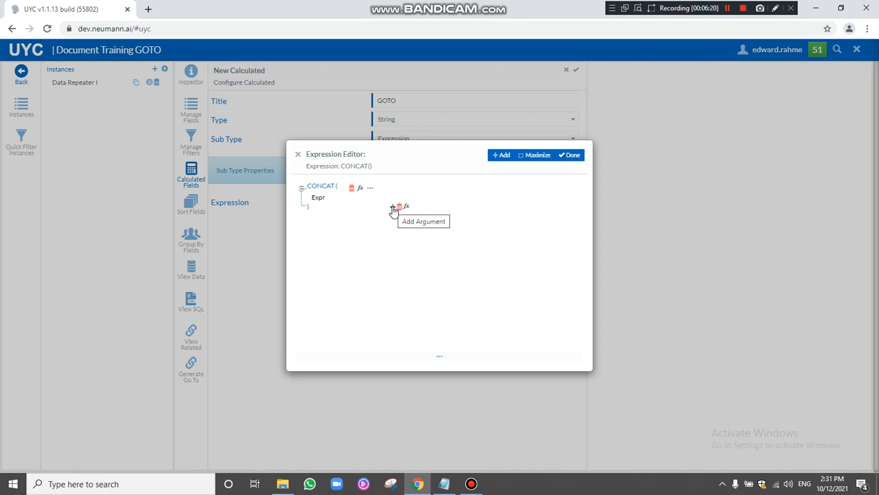
pyautogui.click(393, 208)
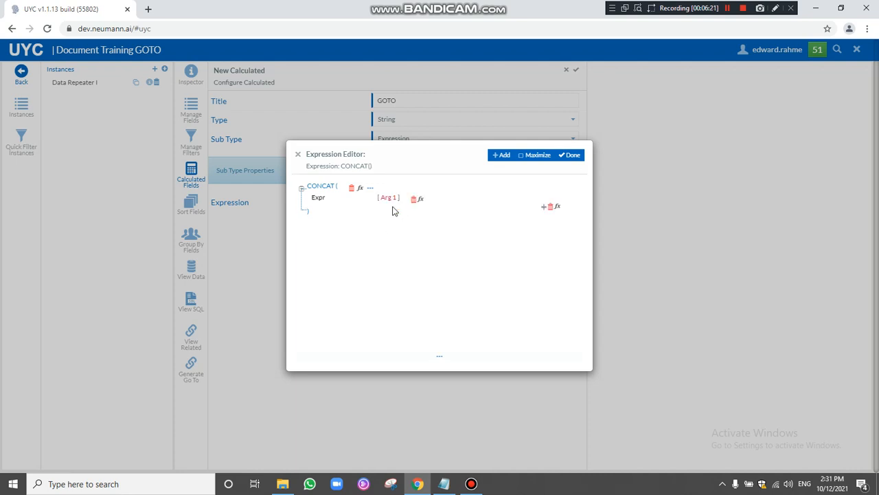
pyautogui.click(545, 208)
pyautogui.click(544, 221)
# Fill the CONCAT arguments with empty string constants and the Trxz City field in the middle.
pyautogui.click(420, 200)
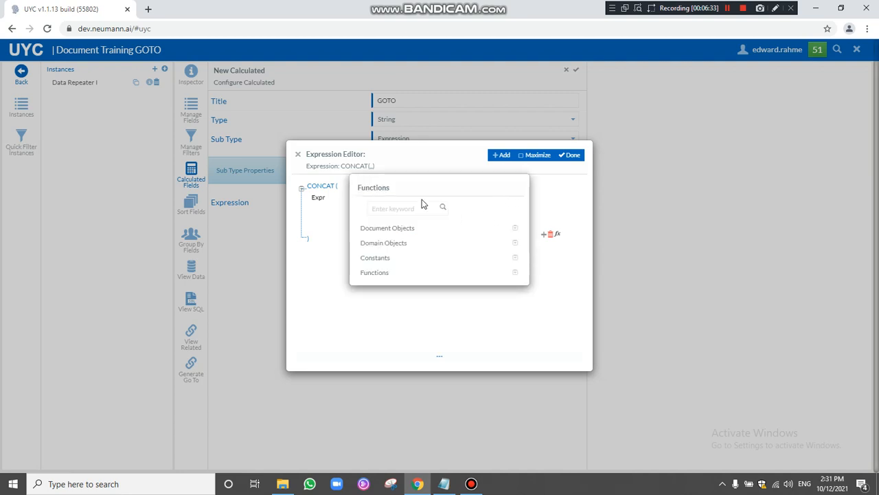
pyautogui.click(384, 259)
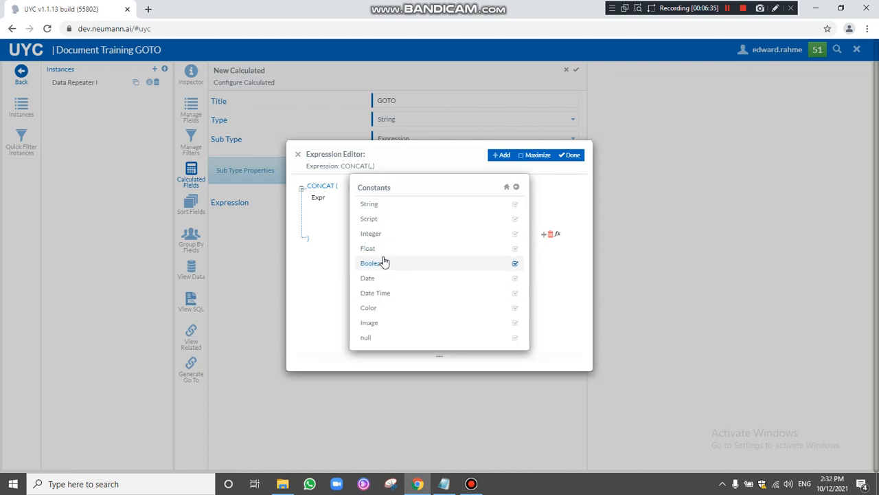
pyautogui.click(374, 205)
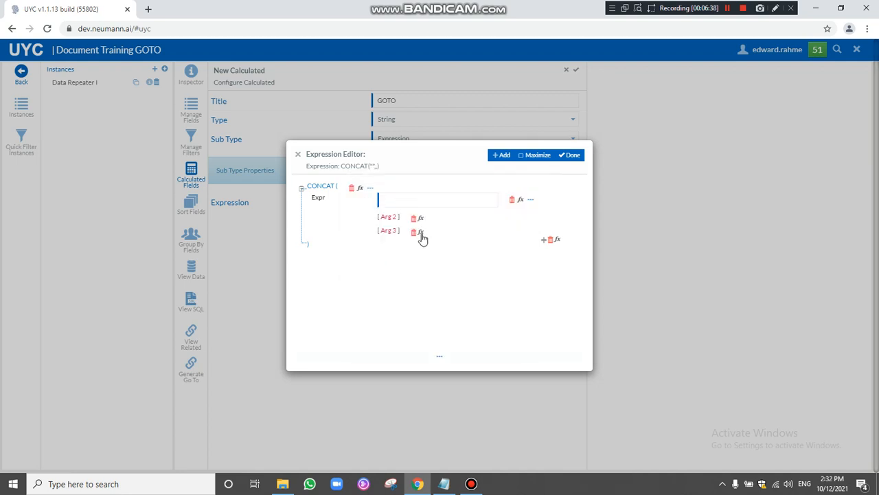
pyautogui.click(422, 234)
pyautogui.click(382, 260)
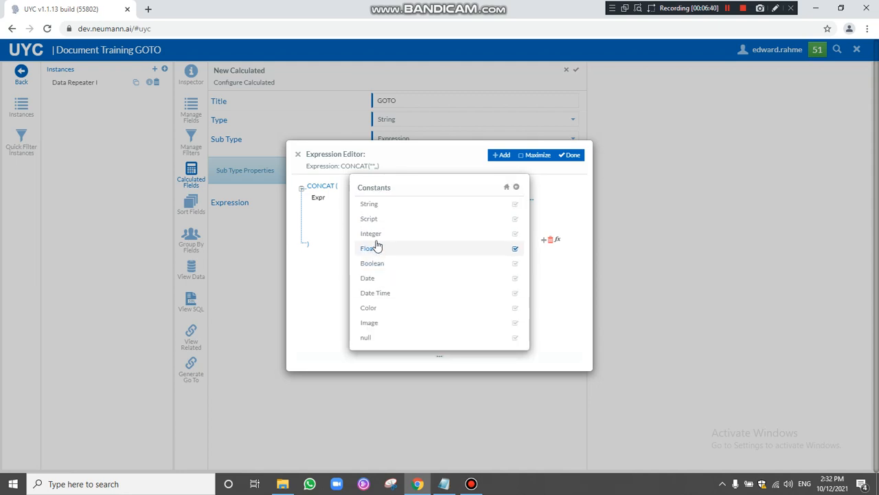
pyautogui.click(377, 206)
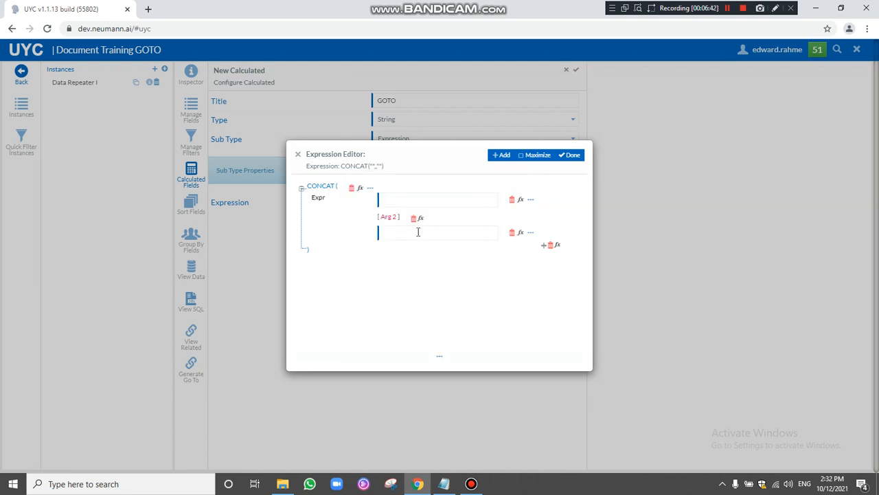
pyautogui.click(422, 219)
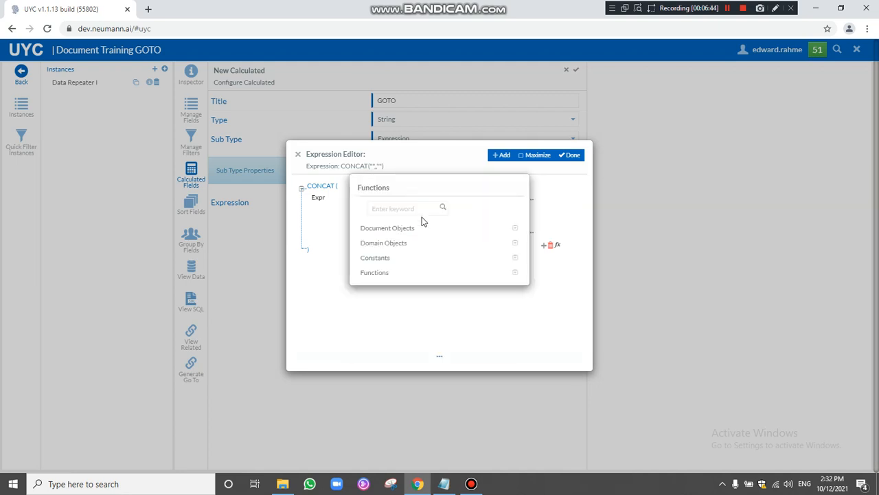
pyautogui.click(396, 229)
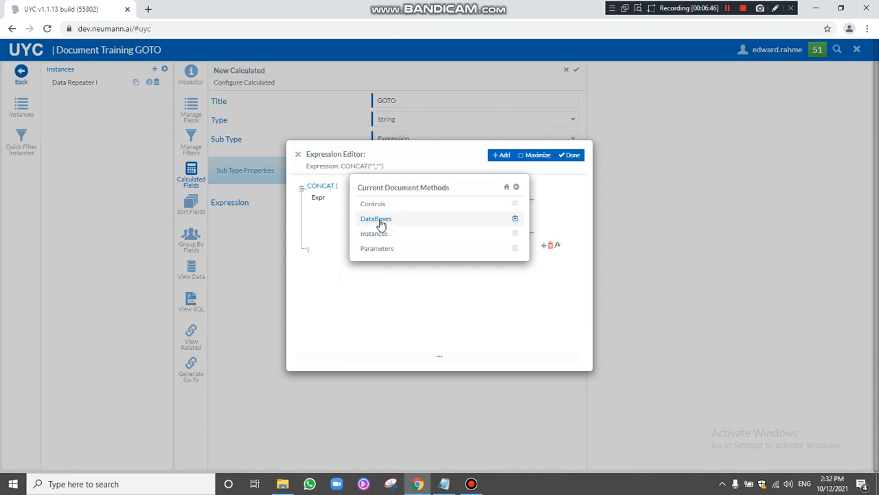
pyautogui.click(381, 222)
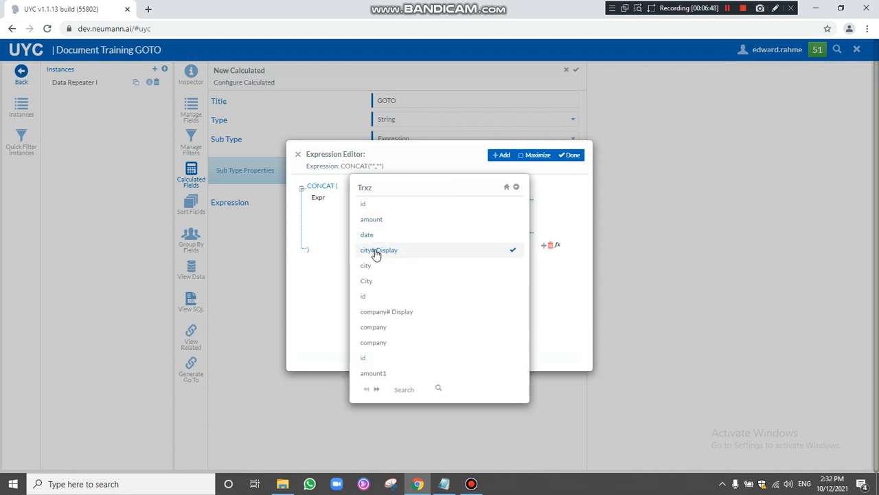
pyautogui.click(376, 253)
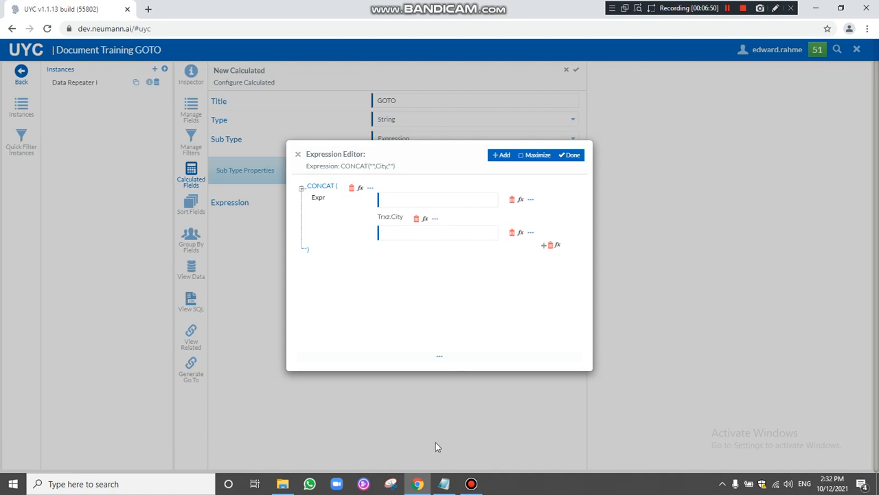
# Copy the document-reference line from the Notepad notes for the expression's last argument.
pyautogui.moveTo(444, 487)
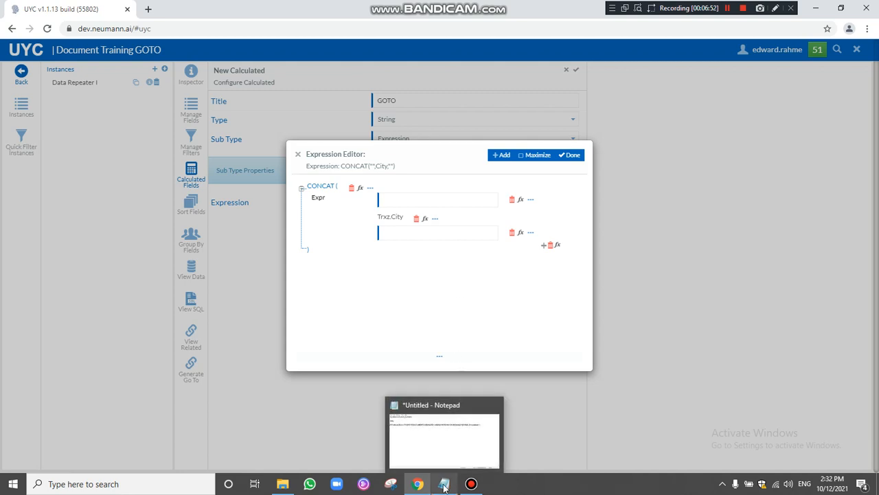
pyautogui.click(444, 487)
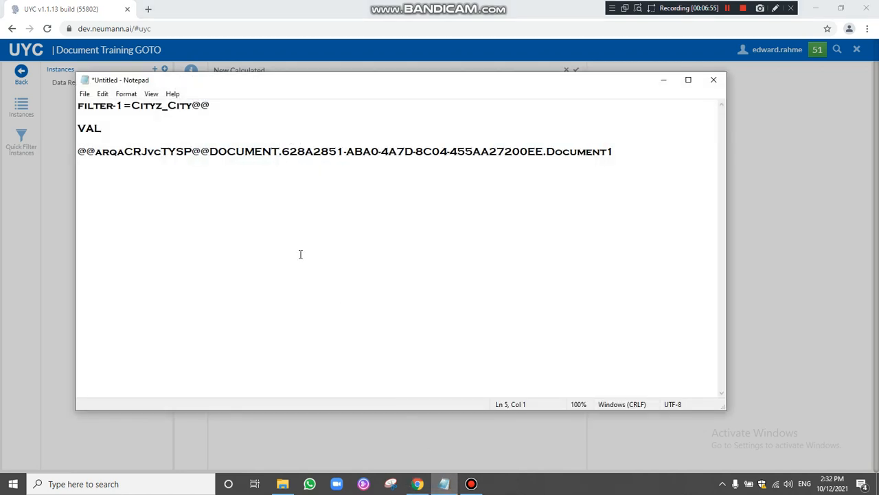
pyautogui.moveTo(623, 152); pyautogui.dragTo(79, 152)
pyautogui.rightClick(97, 150)
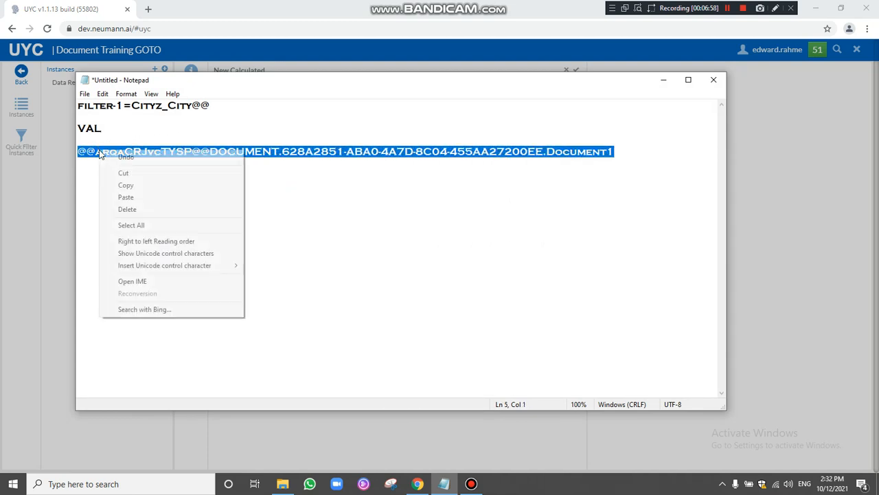
pyautogui.click(127, 184)
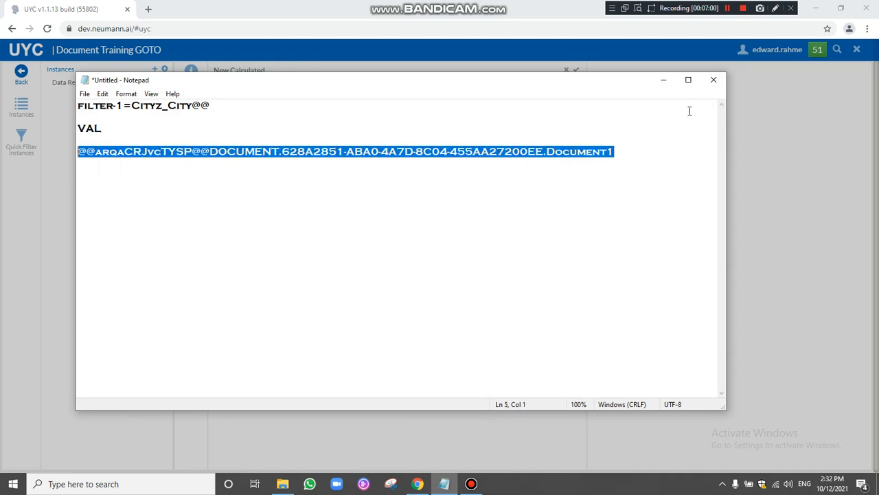
pyautogui.click(664, 80)
pyautogui.rightClick(407, 233)
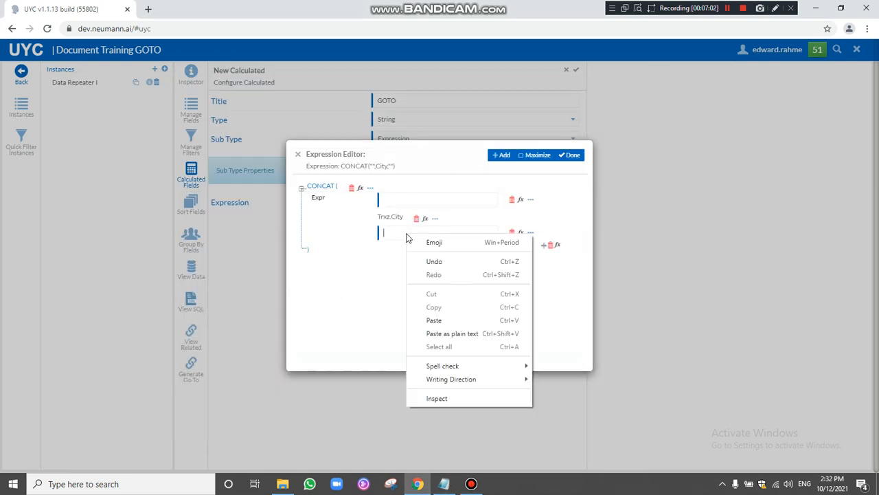
# Paste the document reference as the last argument and filter-1=Cityz_City@@ as the first.
pyautogui.click(434, 319)
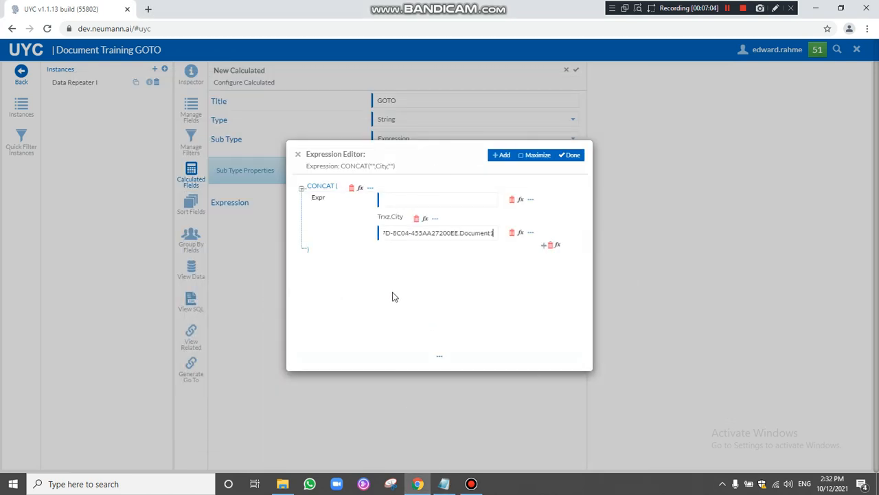
pyautogui.click(440, 199)
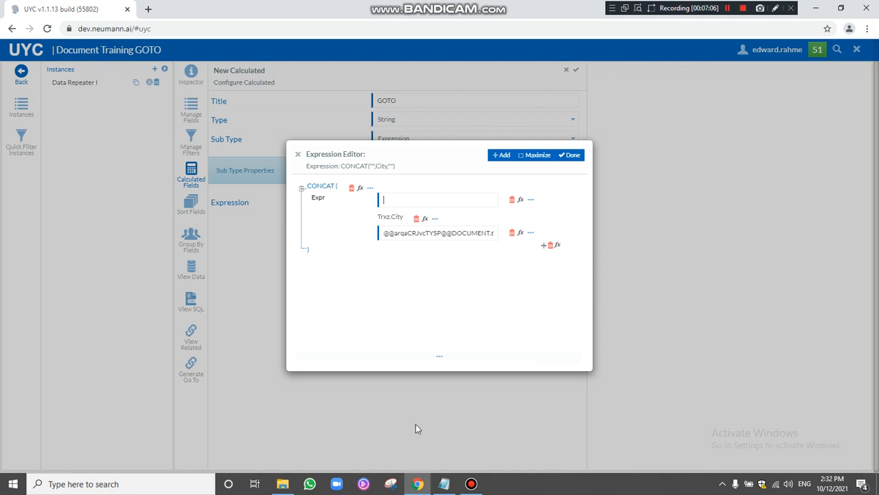
pyautogui.click(444, 483)
pyautogui.moveTo(218, 105); pyautogui.dragTo(78, 106)
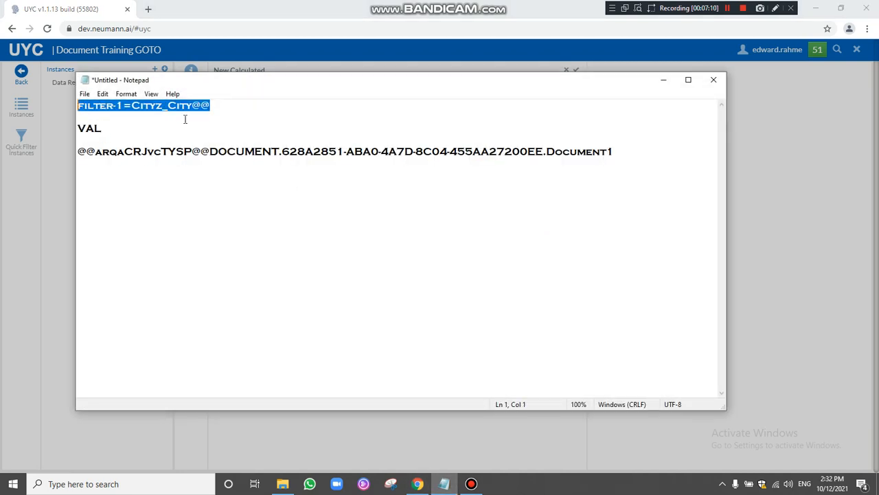
pyautogui.rightClick(184, 102)
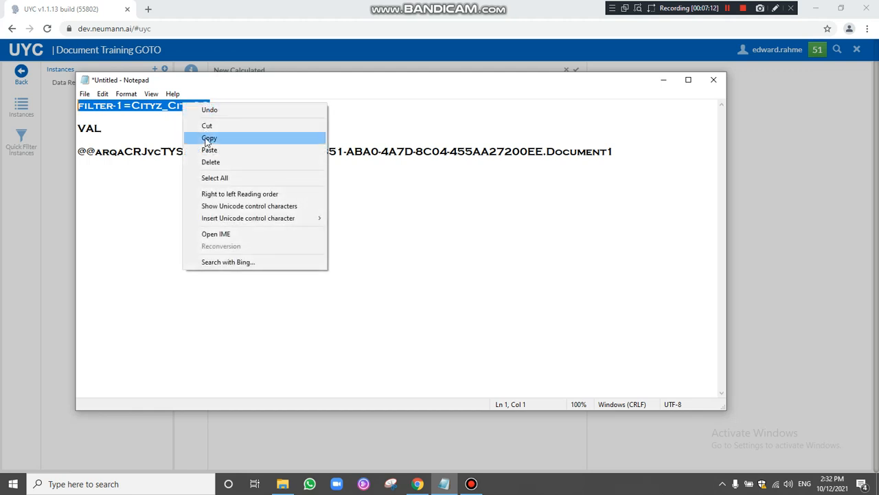
pyautogui.click(206, 137)
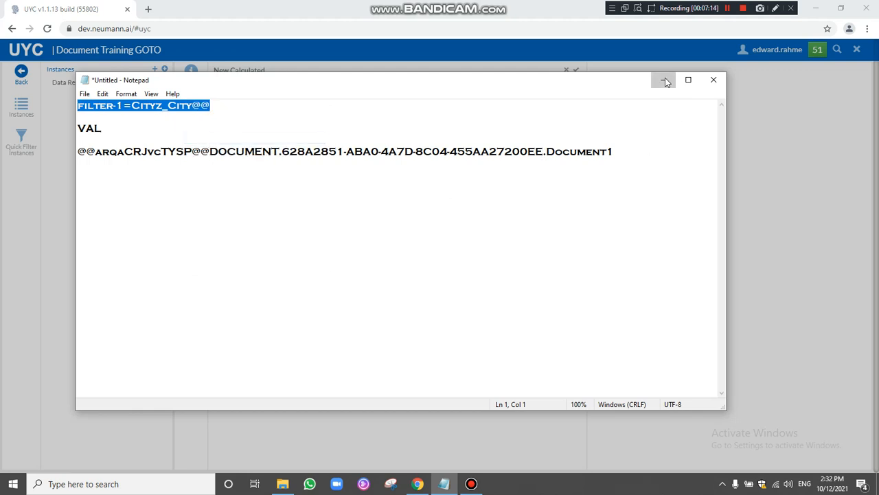
pyautogui.click(664, 80)
pyautogui.rightClick(415, 198)
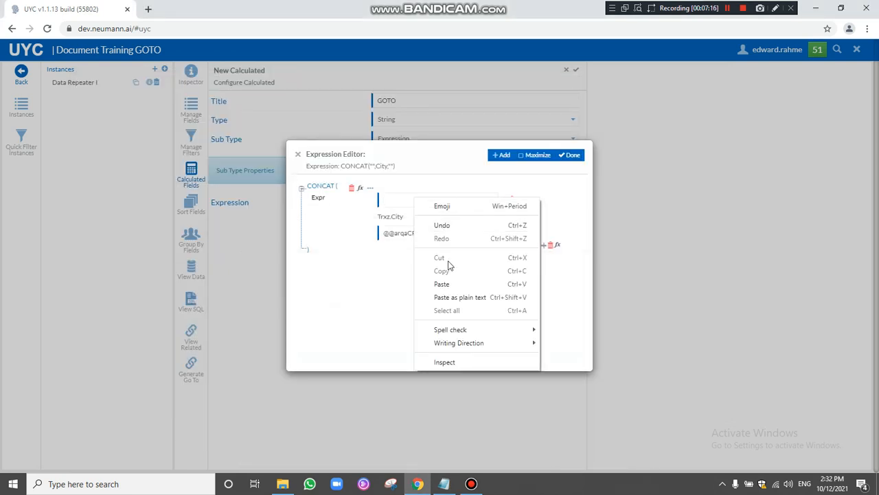
pyautogui.click(443, 285)
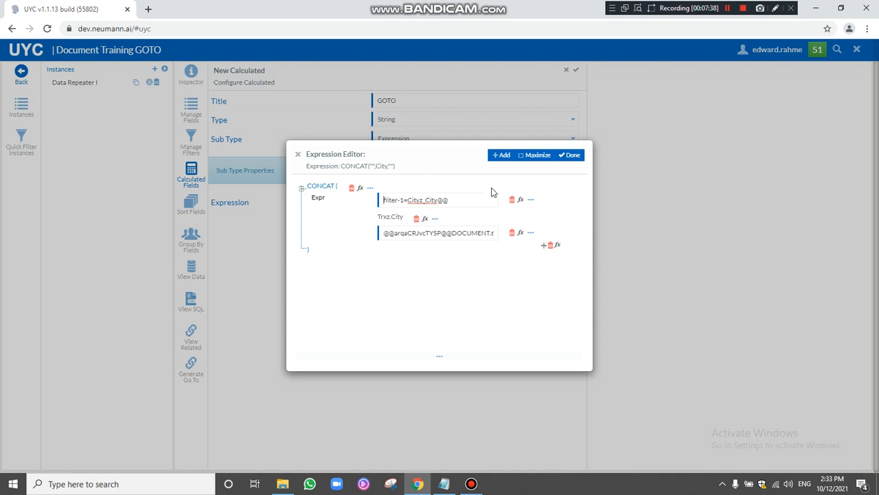
pyautogui.click(572, 156)
# Save the GOTO calculated field, then save and close Document Training GOTO.
pyautogui.click(576, 70)
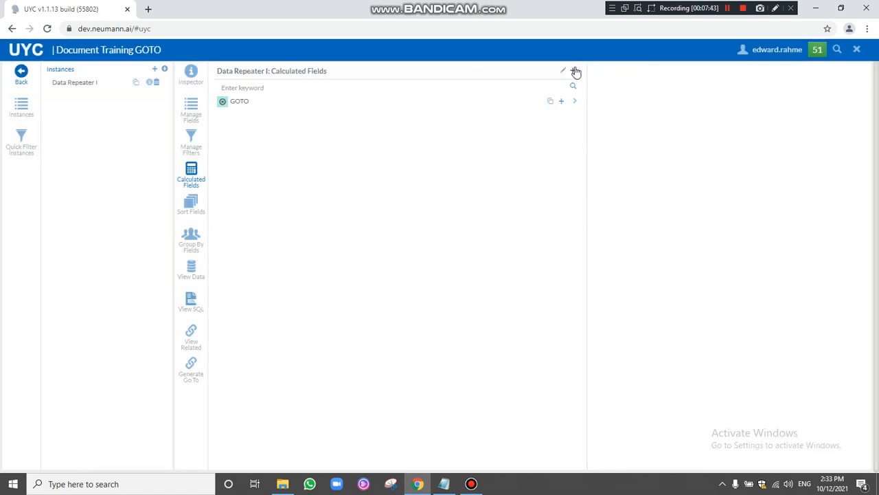
pyautogui.click(21, 72)
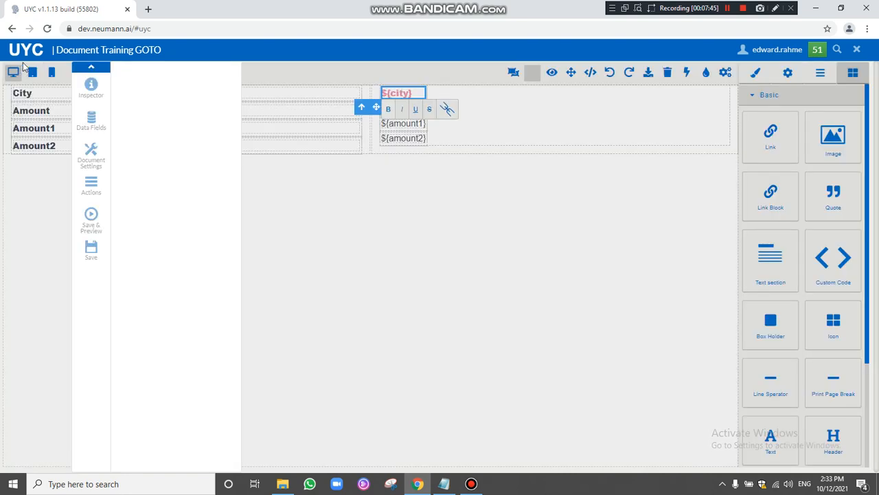
pyautogui.click(91, 250)
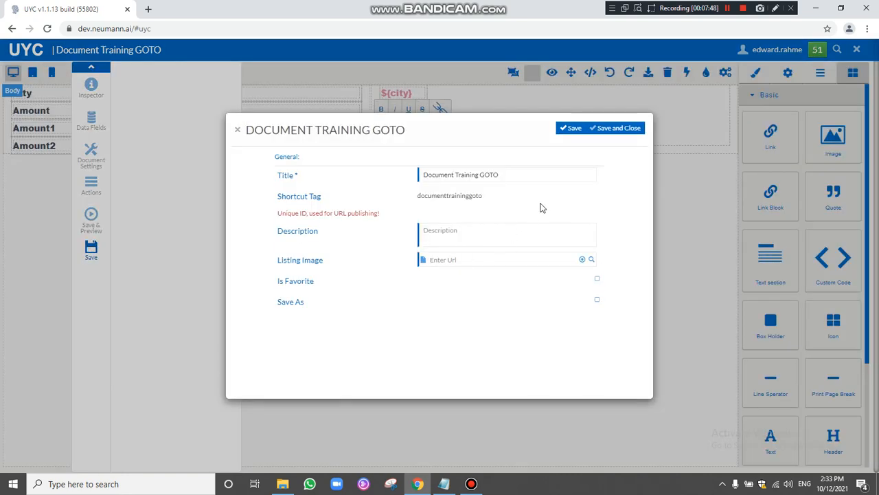
pyautogui.click(614, 128)
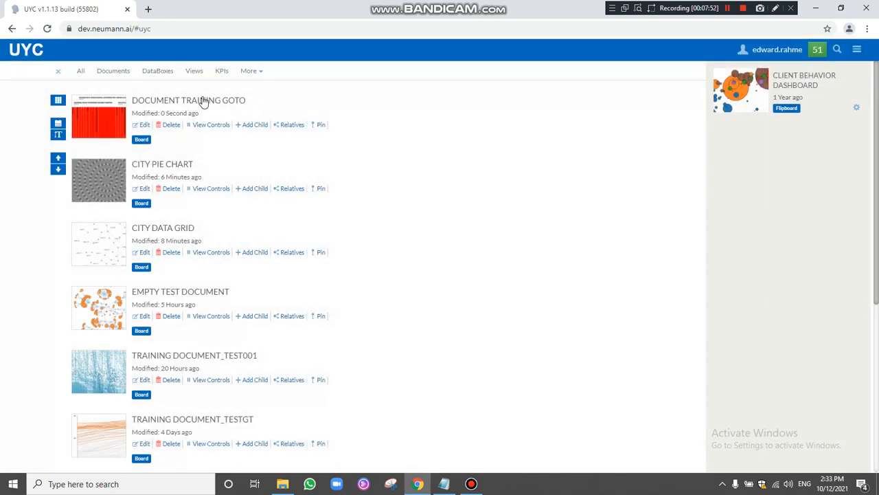
# Copy the short name citypiechart from the City Pie Chart page address, then close that tab.
pyautogui.click(160, 167)
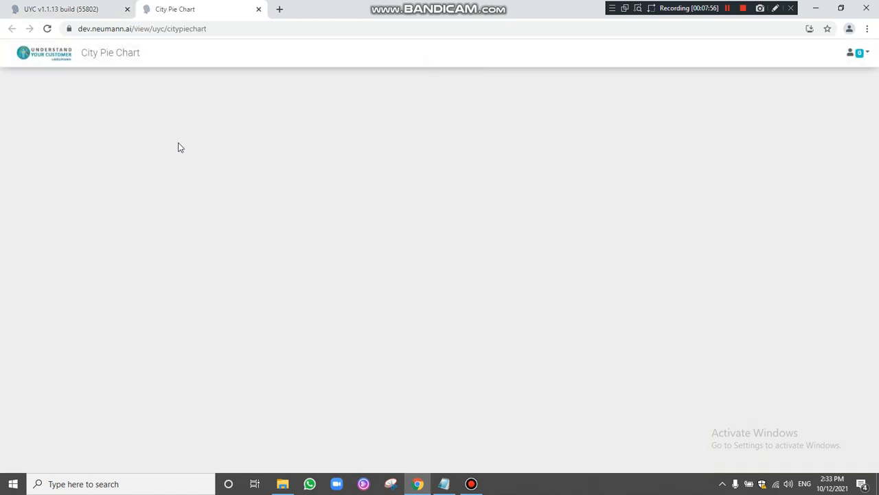
pyautogui.moveTo(210, 29); pyautogui.dragTo(169, 30)
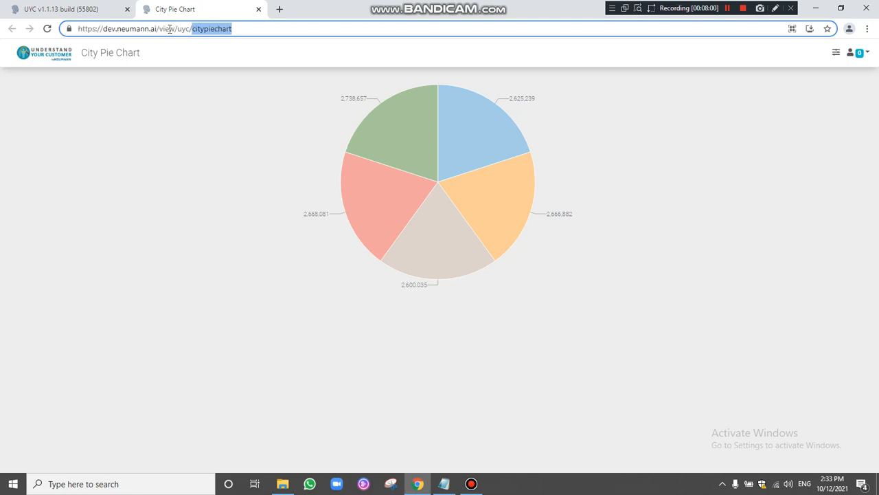
pyautogui.rightClick(210, 29)
pyautogui.click(237, 89)
pyautogui.click(258, 9)
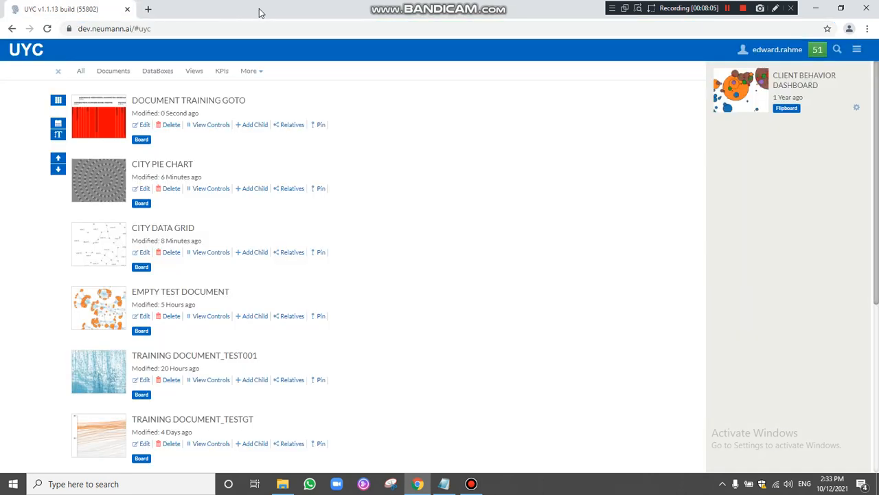
# Reopen Document Training GOTO and bring up the GOTO calculated field's CONCAT expression for editing.
pyautogui.click(144, 125)
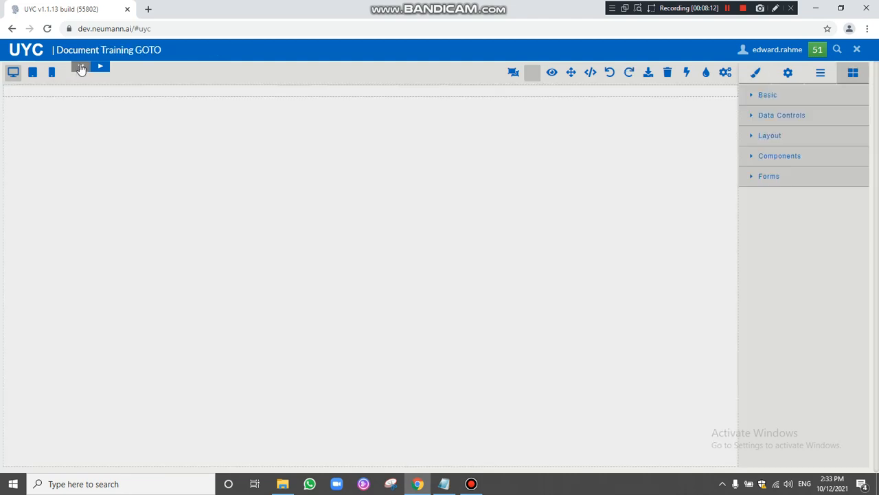
pyautogui.click(81, 68)
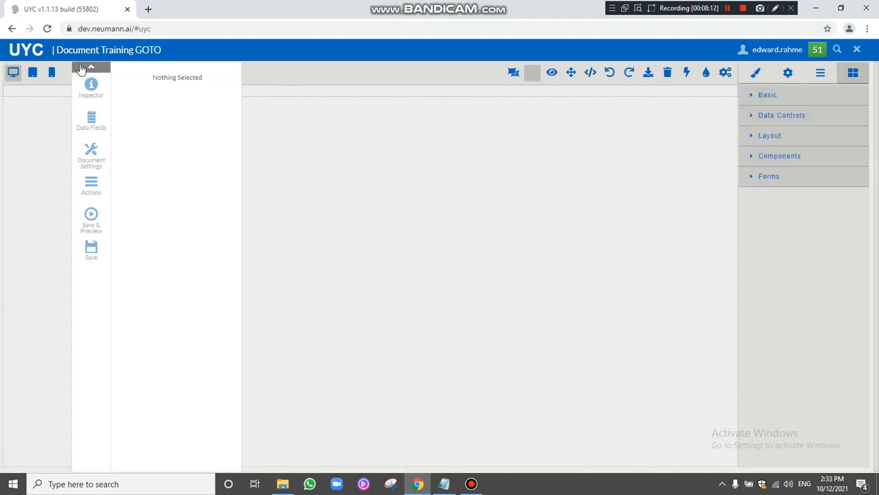
pyautogui.click(91, 184)
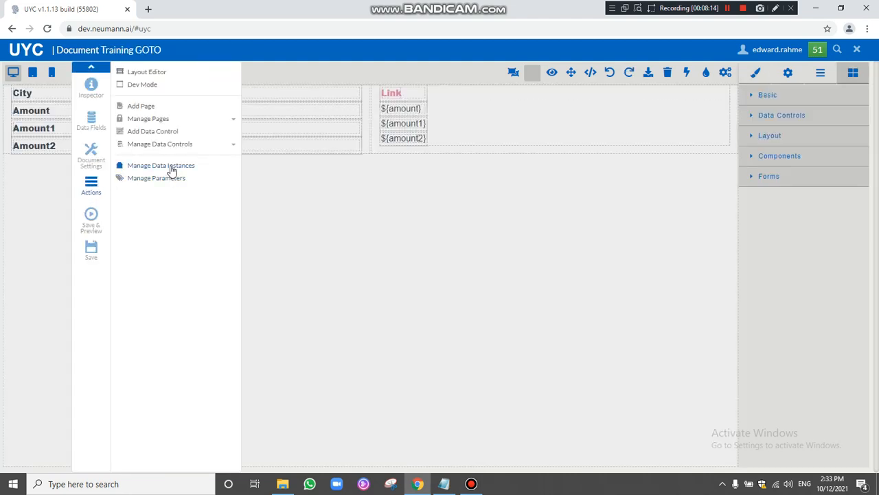
pyautogui.click(171, 167)
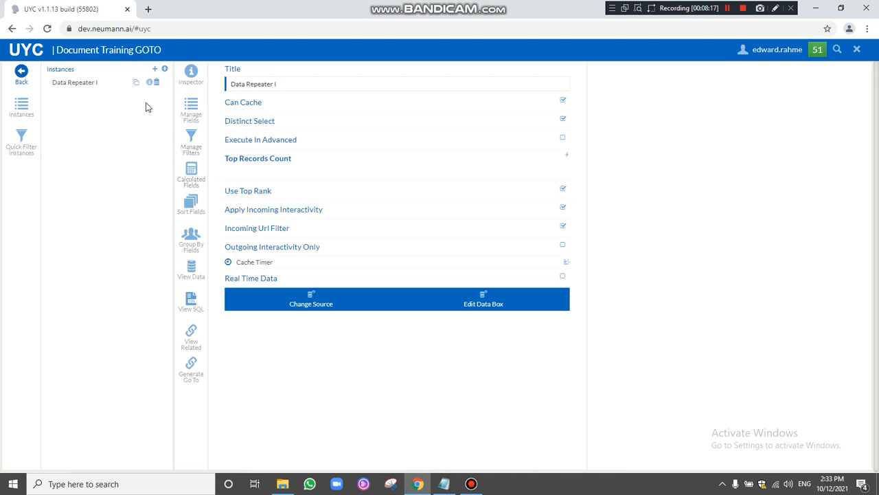
pyautogui.click(191, 175)
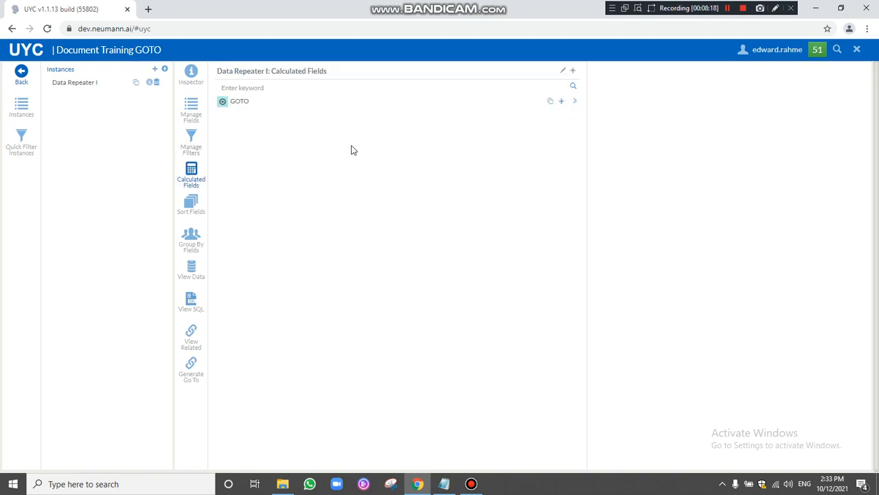
pyautogui.click(575, 102)
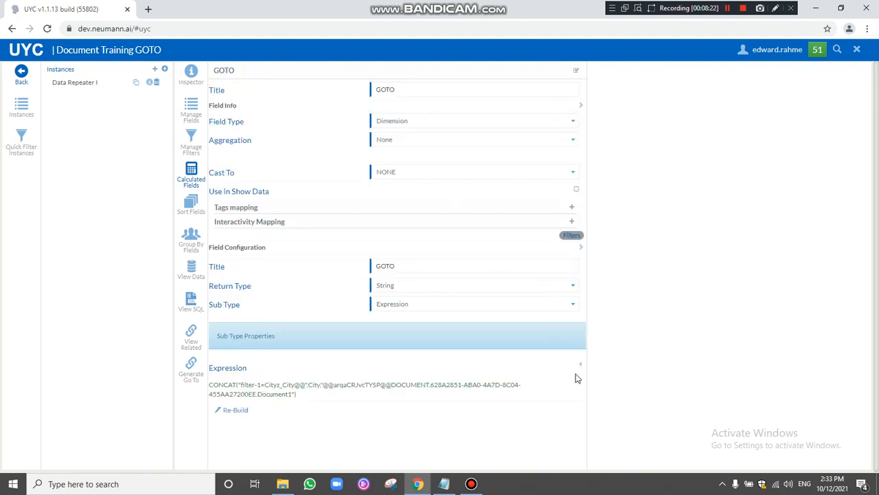
pyautogui.click(581, 368)
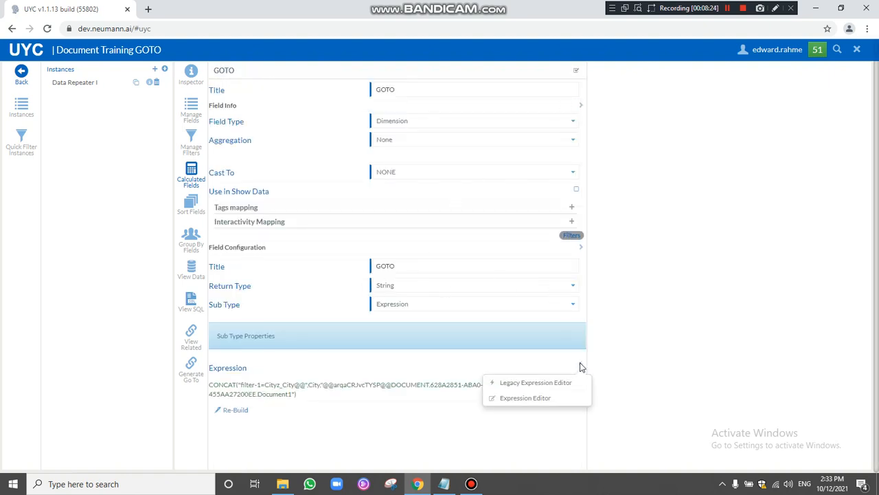
# Prefix the GOTO expression with 'citypiechart?' so it begins citypiechart?filter-1=Cityz_City@@.
pyautogui.click(557, 382)
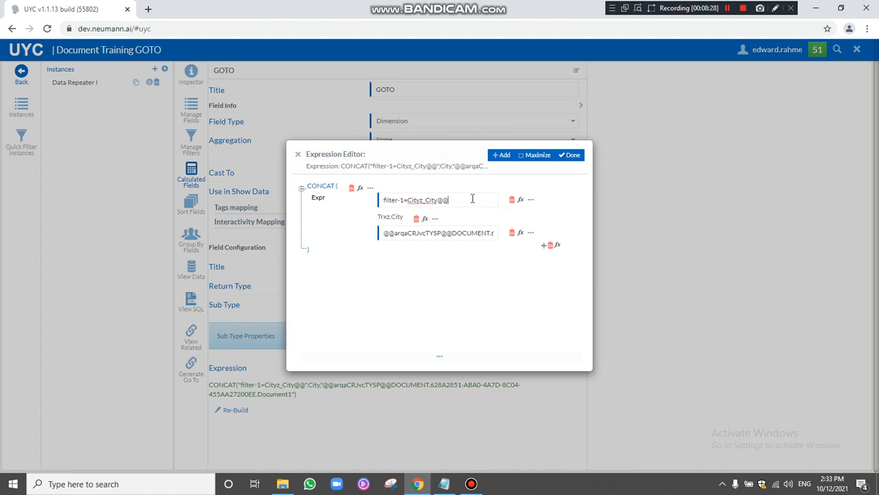
pyautogui.hotkey('ctrl', 'v')
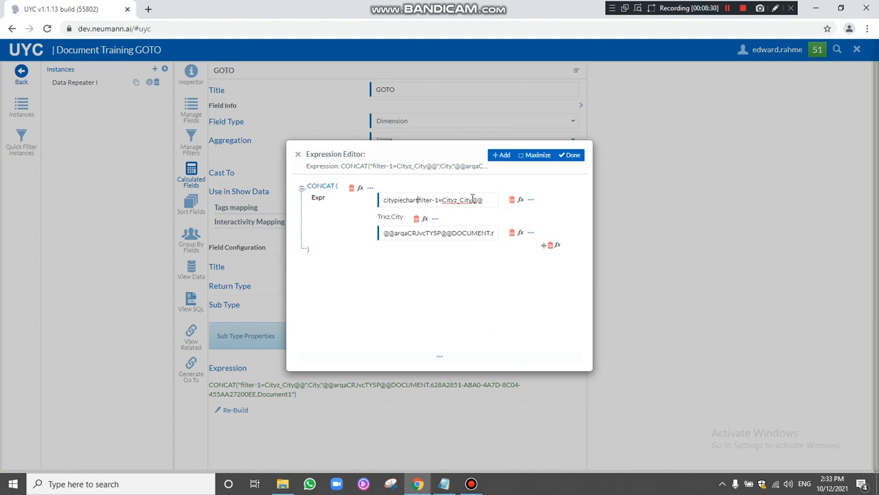
pyautogui.write('?')
pyautogui.click(571, 157)
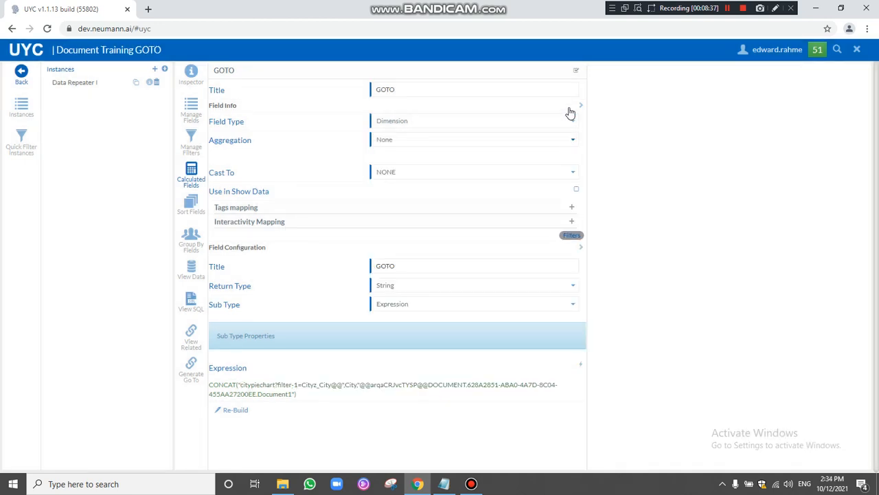
# Add GOTO to Data Repeater I's fields and view the full field list.
pyautogui.click(575, 71)
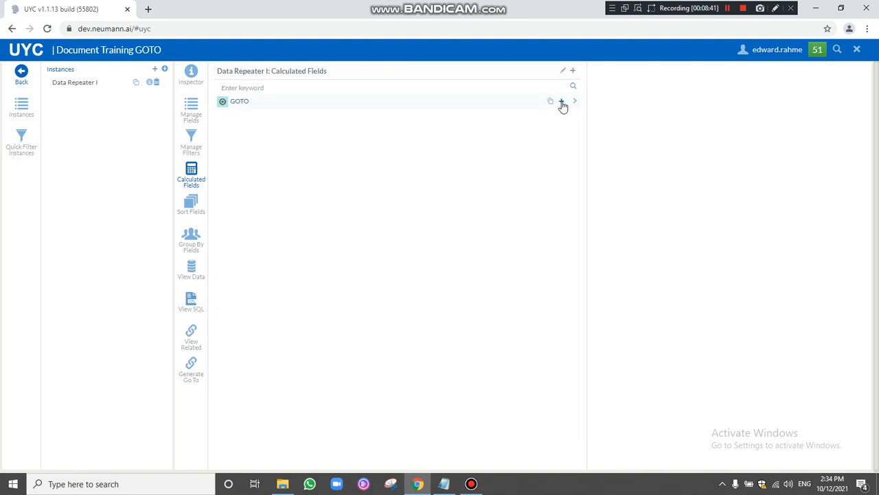
pyautogui.click(562, 101)
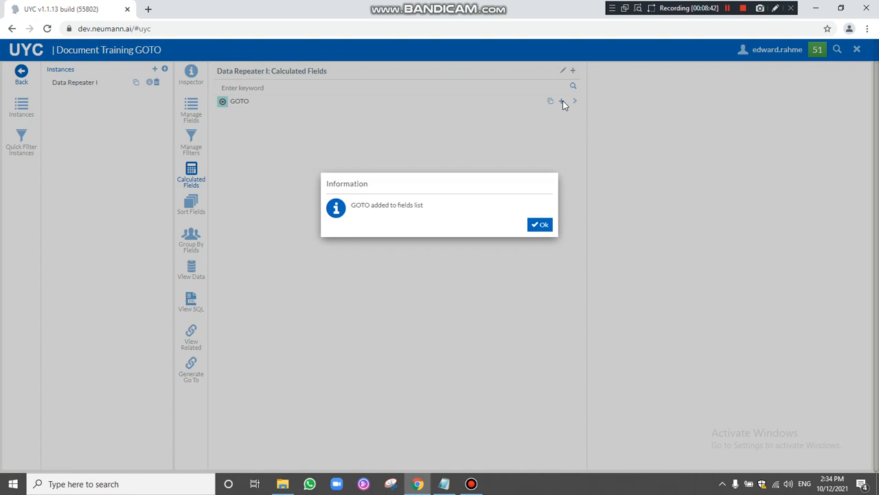
pyautogui.click(541, 226)
pyautogui.click(192, 114)
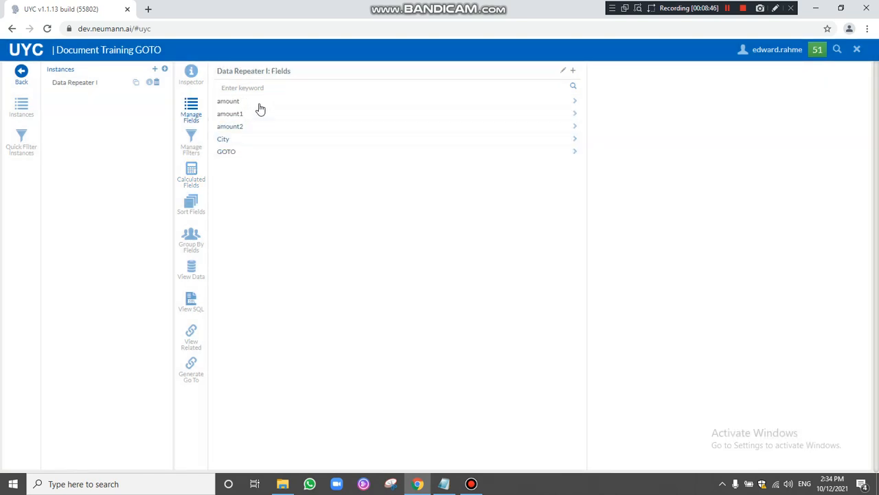
# Back in the designer, copy the ${city} data field from Data Repeater I.
pyautogui.click(24, 74)
pyautogui.click(393, 96)
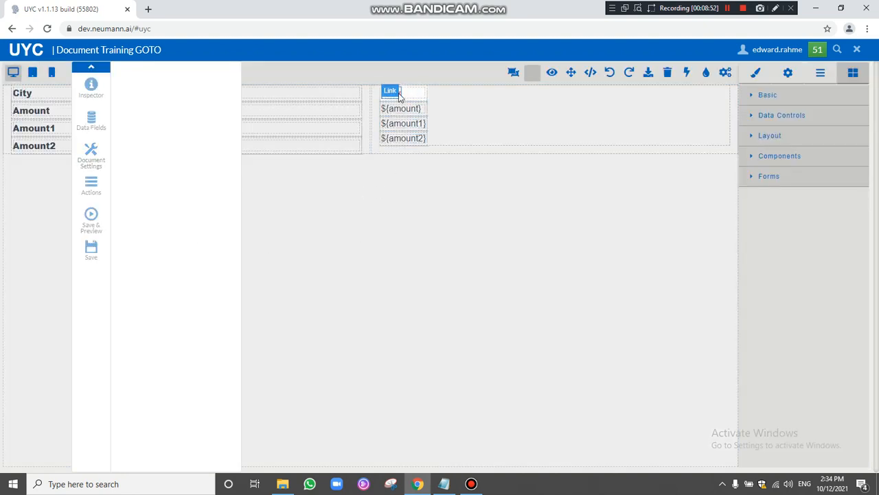
pyautogui.click(91, 186)
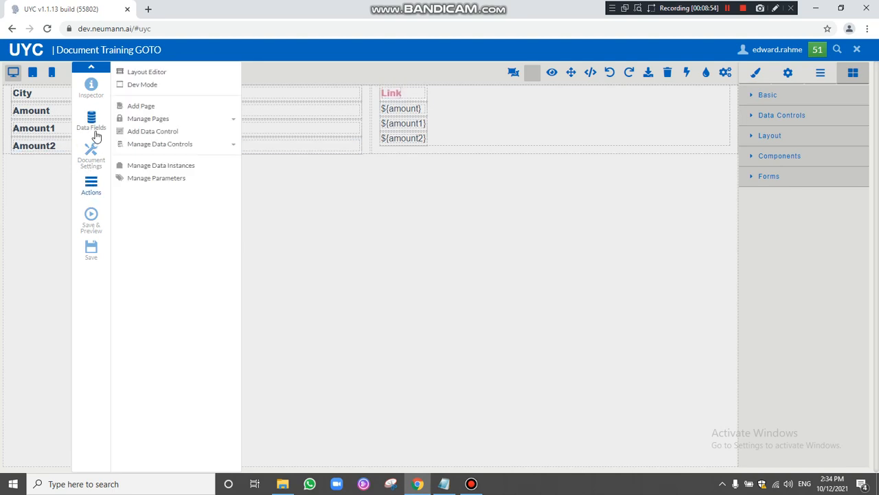
pyautogui.click(92, 126)
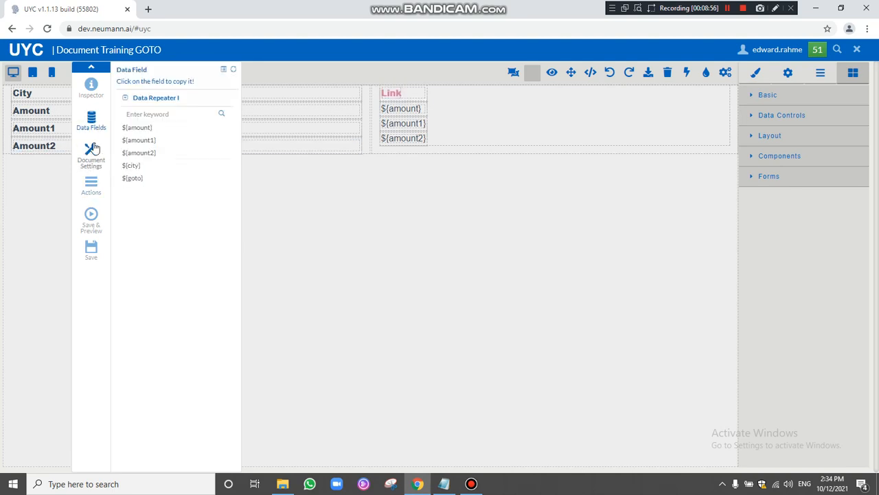
pyautogui.click(132, 165)
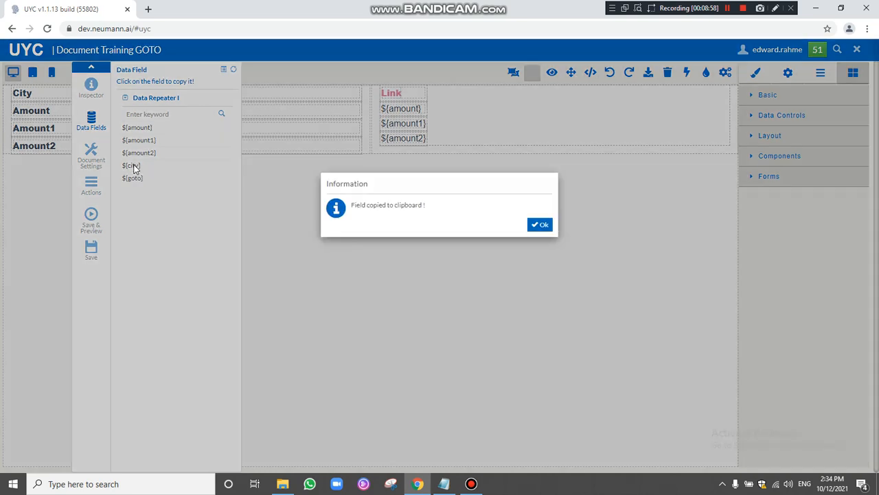
pyautogui.click(540, 226)
# Replace the Link text above ${amount} with ${city} and open that link's settings.
pyautogui.click(412, 92)
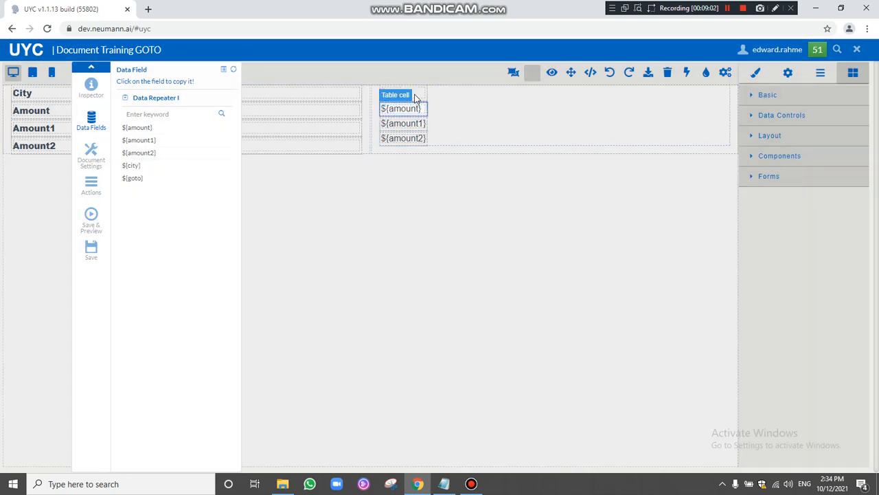
pyautogui.click(420, 92)
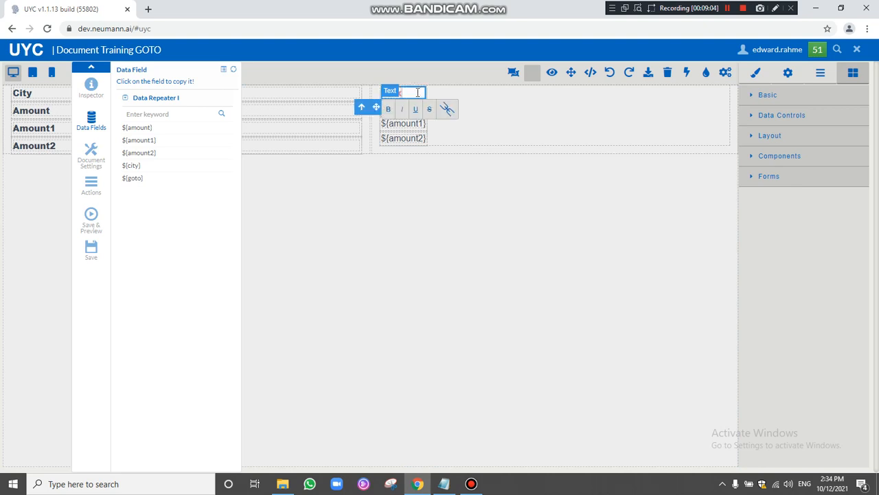
pyautogui.hotkey('ctrl', 'v')
pyautogui.click(378, 98)
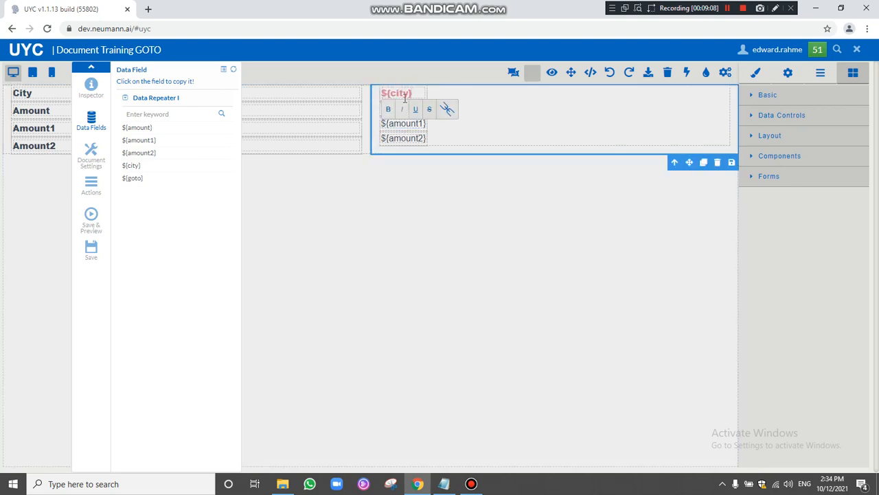
pyautogui.click(371, 225)
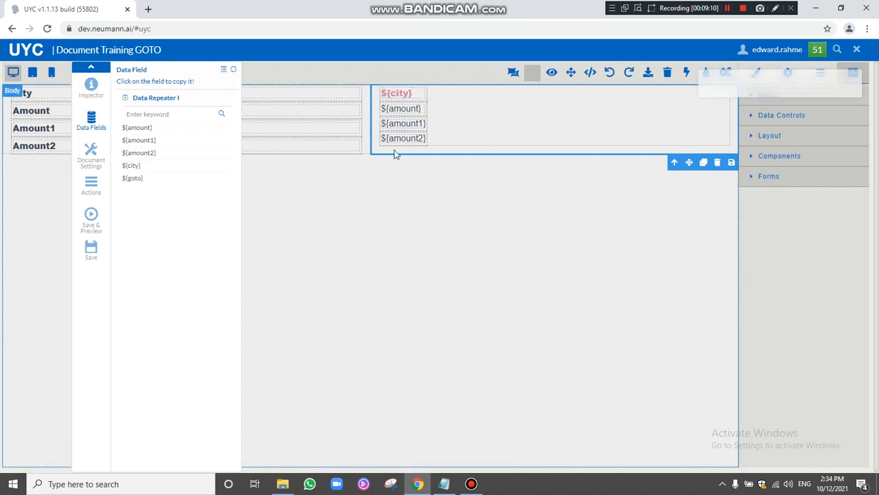
pyautogui.click(404, 93)
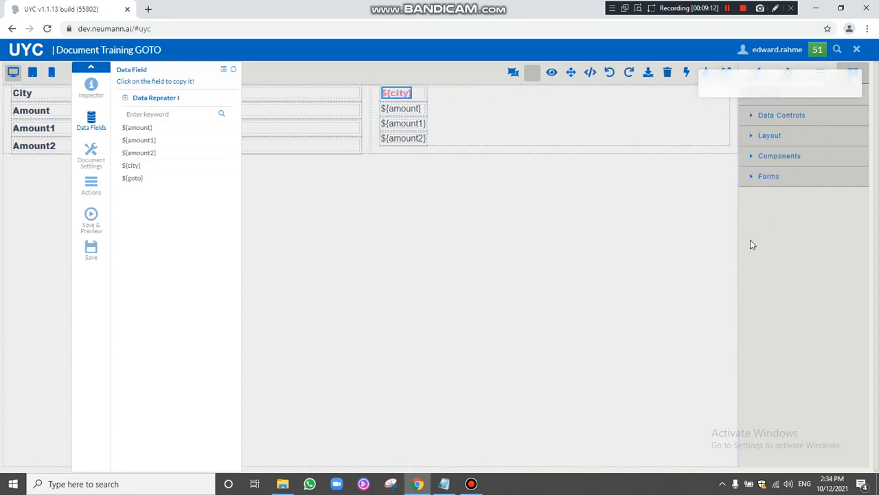
pyautogui.click(789, 73)
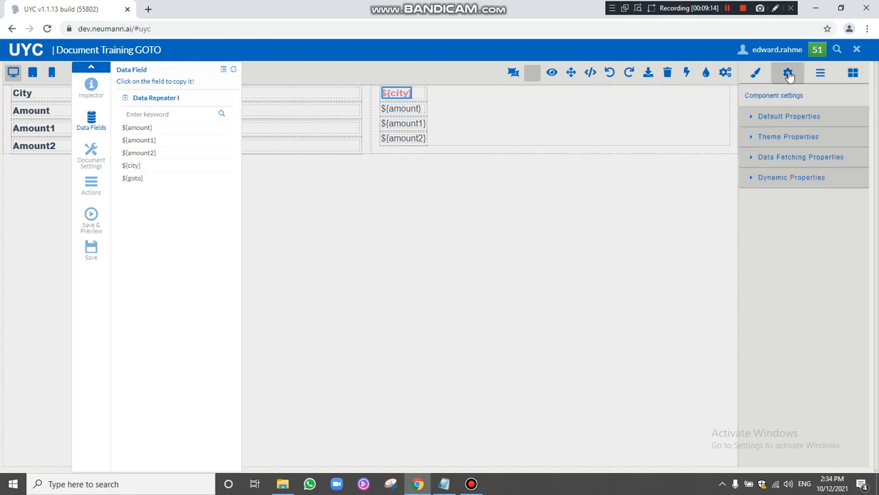
# Set the ${city} link's Dynamic Href to ${goto}, then save and close the document.
pyautogui.click(753, 119)
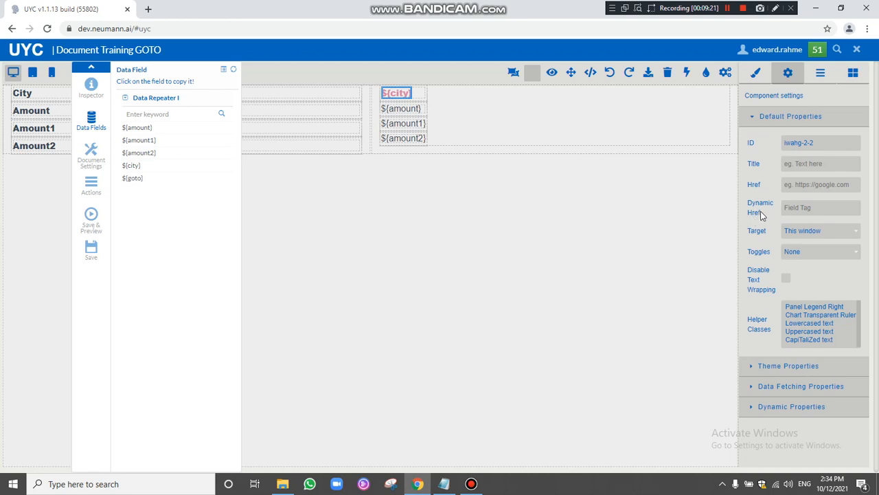
pyautogui.click(134, 178)
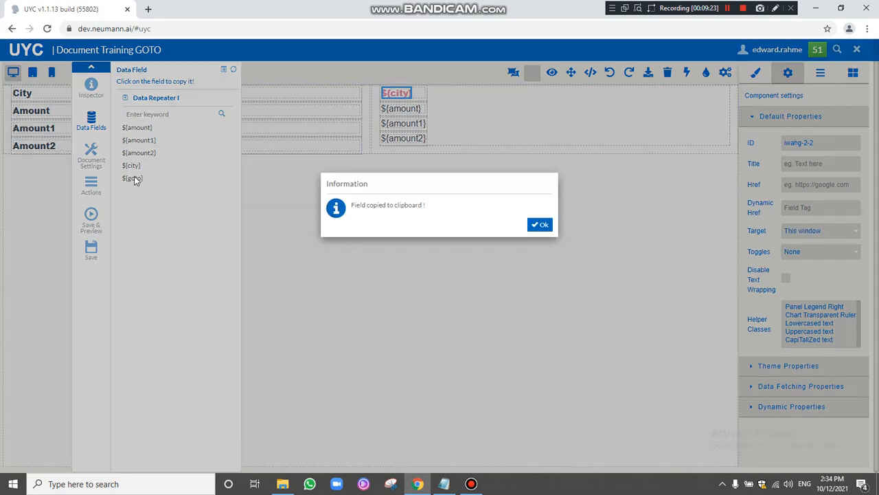
pyautogui.click(539, 225)
pyautogui.rightClick(798, 208)
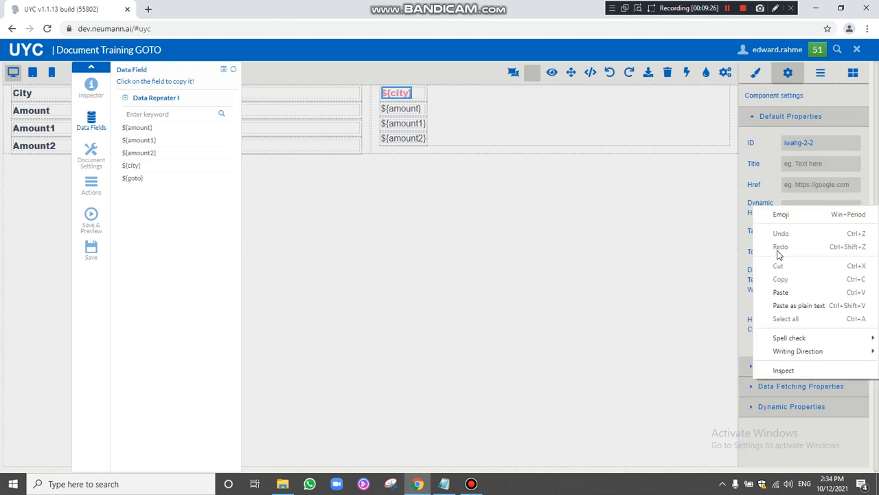
pyautogui.click(780, 293)
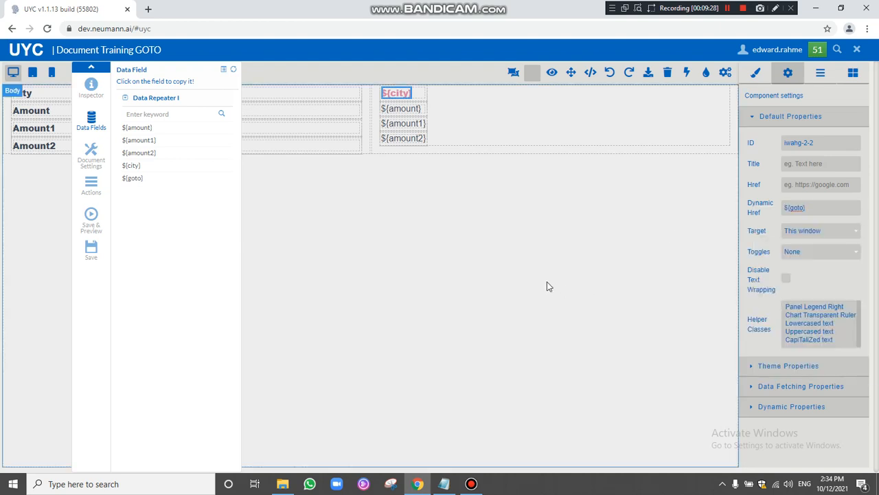
pyautogui.click(93, 251)
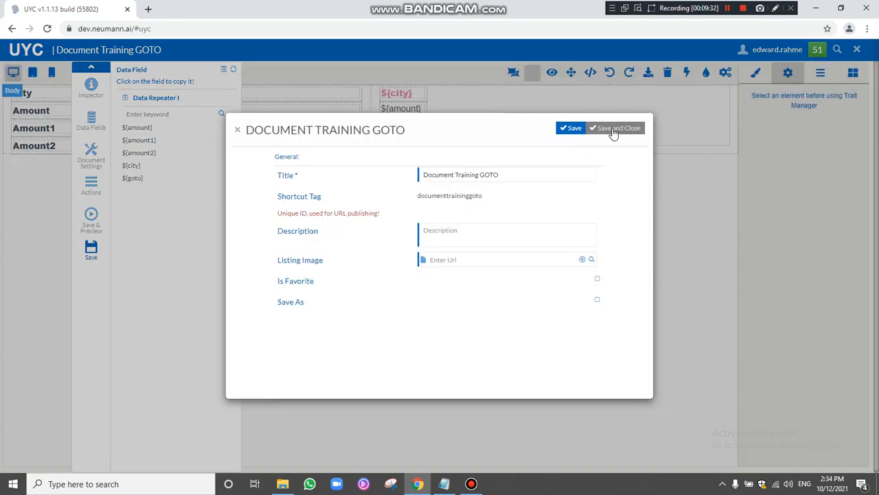
pyautogui.click(614, 128)
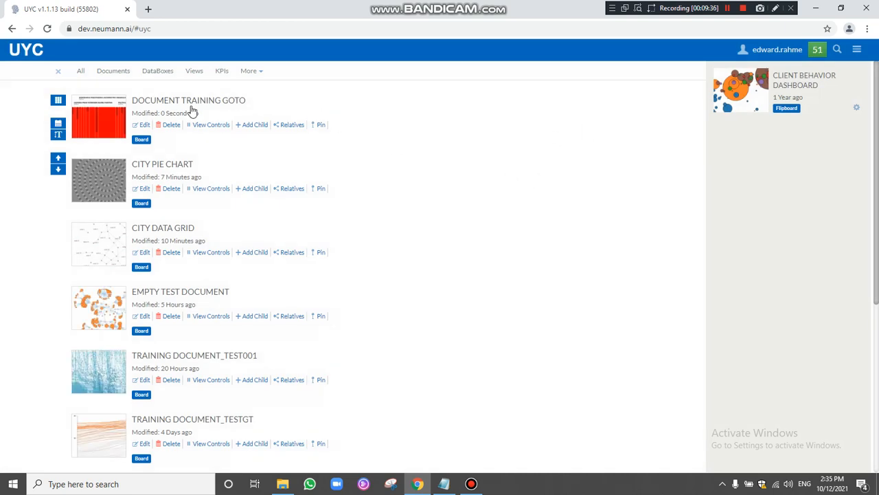
# Open the published Document Training GOTO and follow the saida city link to its pie chart.
pyautogui.click(192, 104)
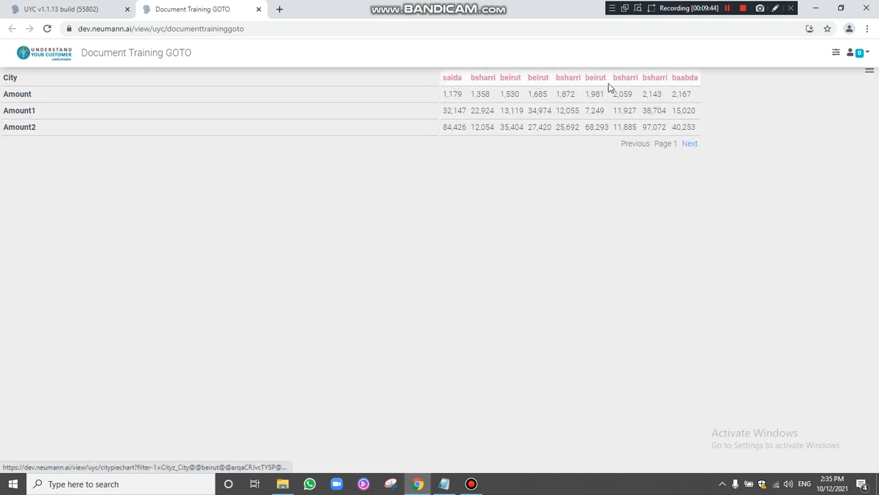
pyautogui.click(455, 81)
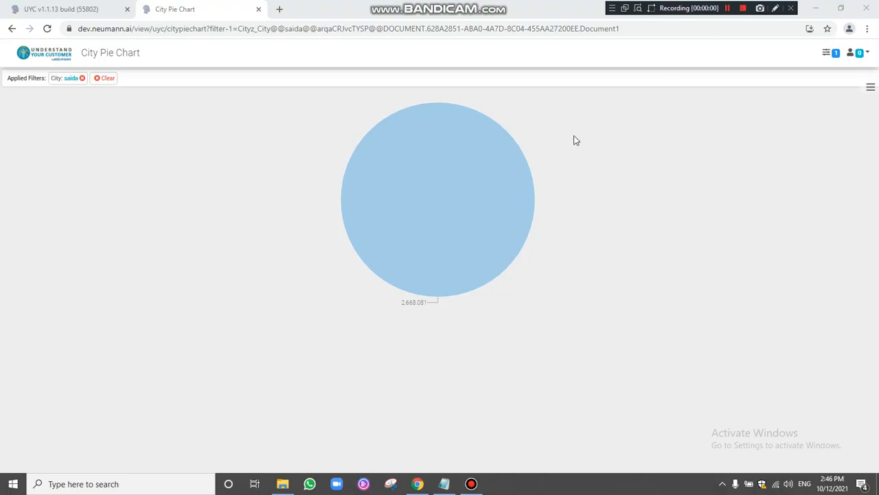
# Drill from the saida pie slice into the City Data Grid filtered to saida.
pyautogui.moveTo(437, 192)
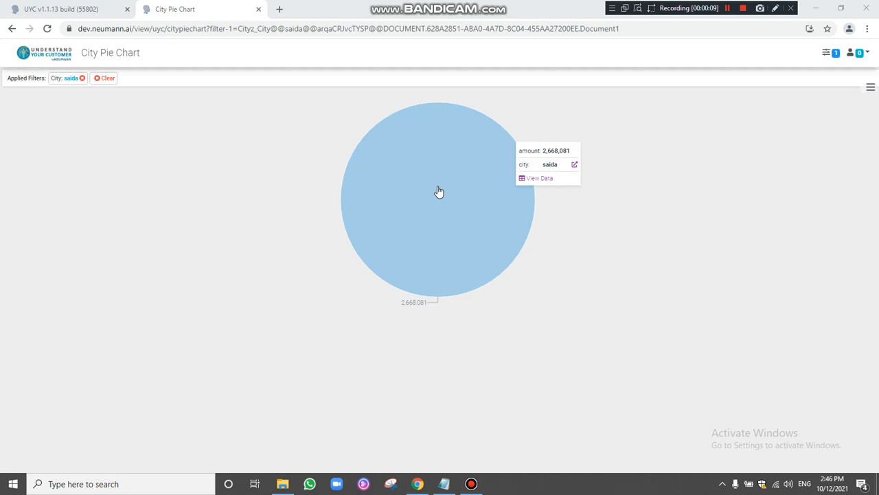
pyautogui.click(574, 166)
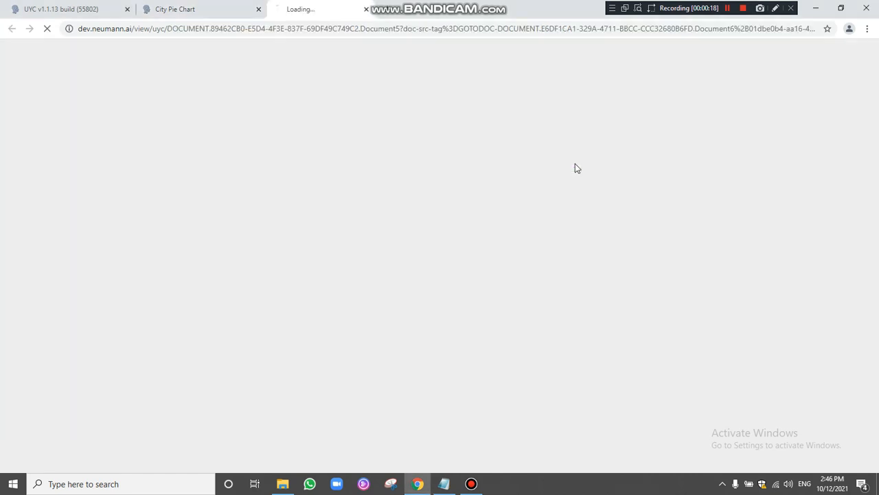